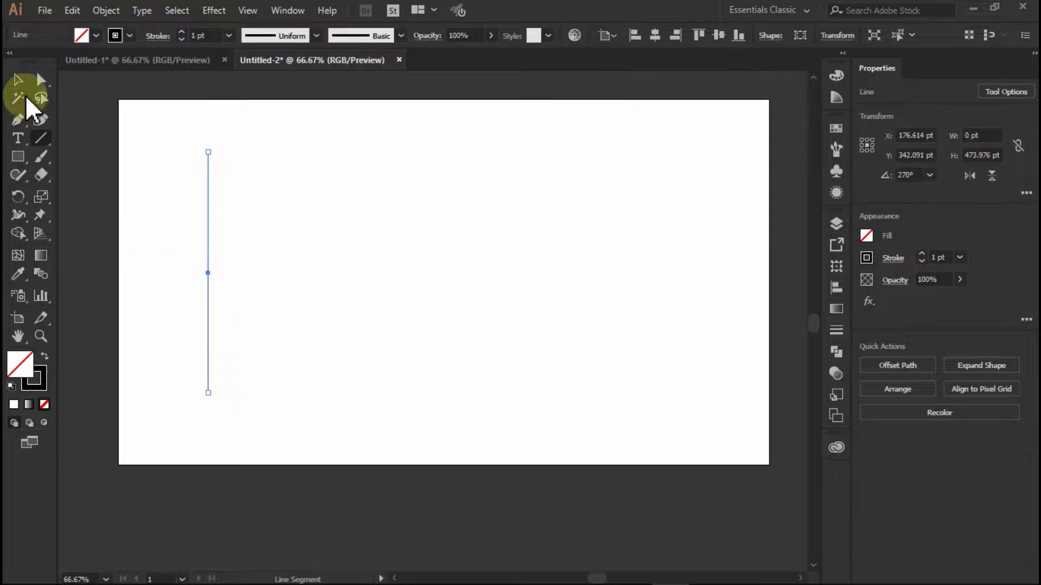
Copy the vertical line a short distance to the right and repeat the copy to make 14 evenly spaced lines
{"action": "left_click", "coordinate": [210, 328]}
{"action": "left_click", "coordinate": [208, 331]}
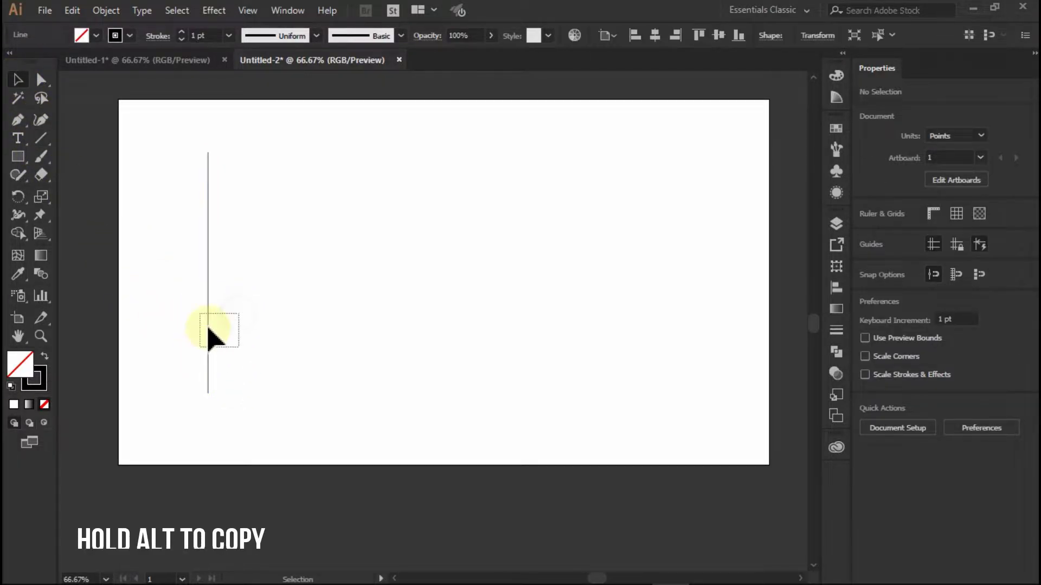
{"action": "left_click_drag", "start_coordinate": [210, 349], "coordinate": [218, 350]}
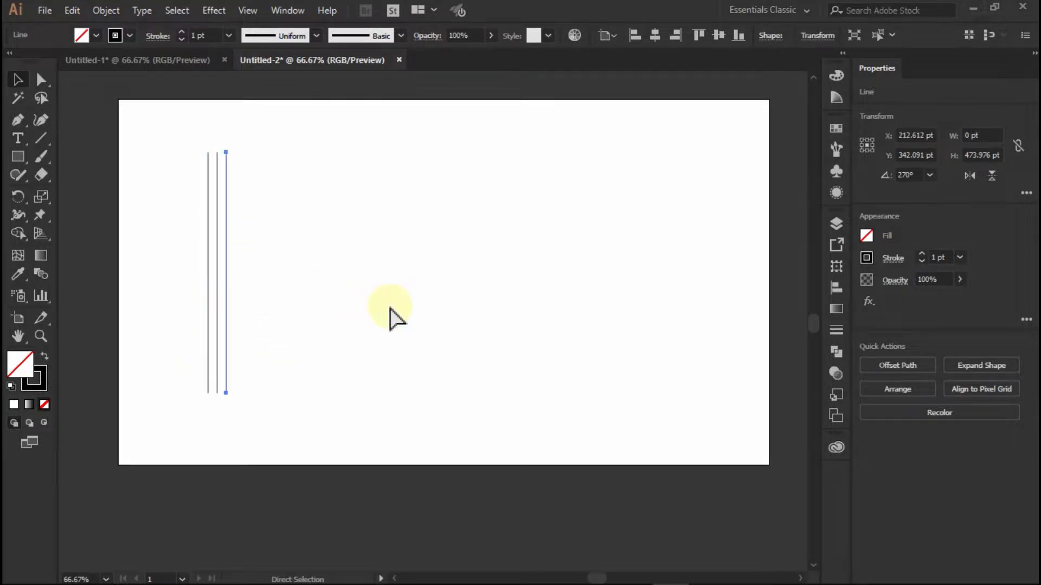
{"action": "key", "text": "ctrl+d"}
{"action": "key", "text": "ctrl+d"}
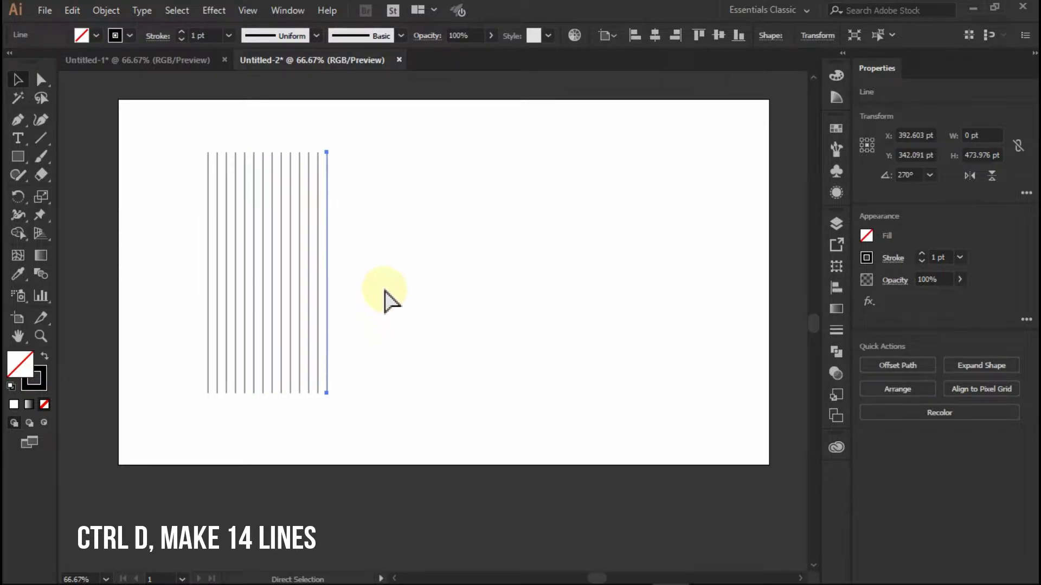
Group all the vertical lines and centre the group horizontally and vertically on the artboard
{"action": "left_click_drag", "start_coordinate": [222, 220], "coordinate": [207, 264]}
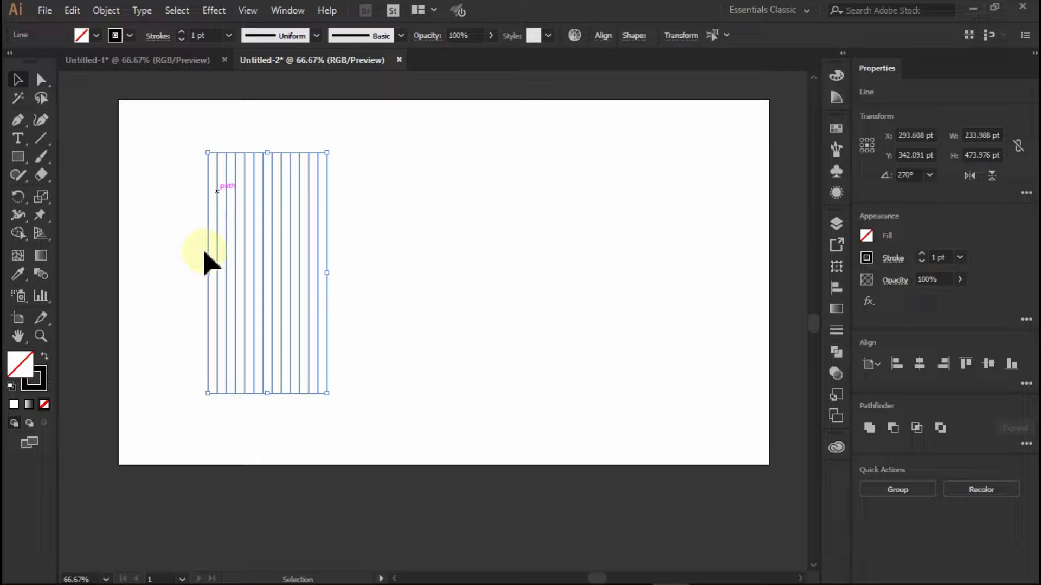
{"action": "right_click", "coordinate": [378, 173]}
{"action": "left_click", "coordinate": [426, 271]}
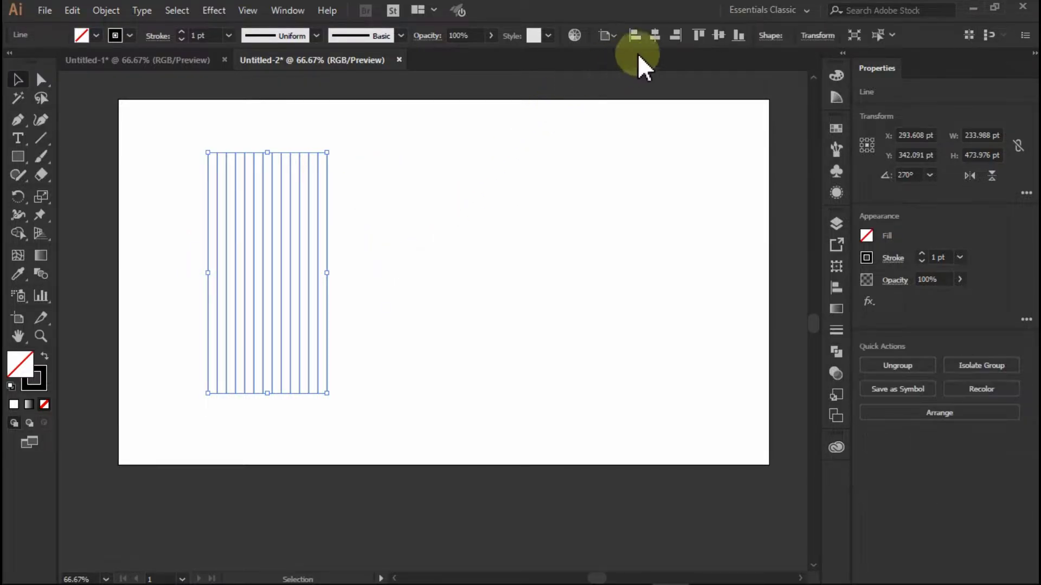
{"action": "left_click", "coordinate": [652, 36]}
{"action": "left_click", "coordinate": [716, 35]}
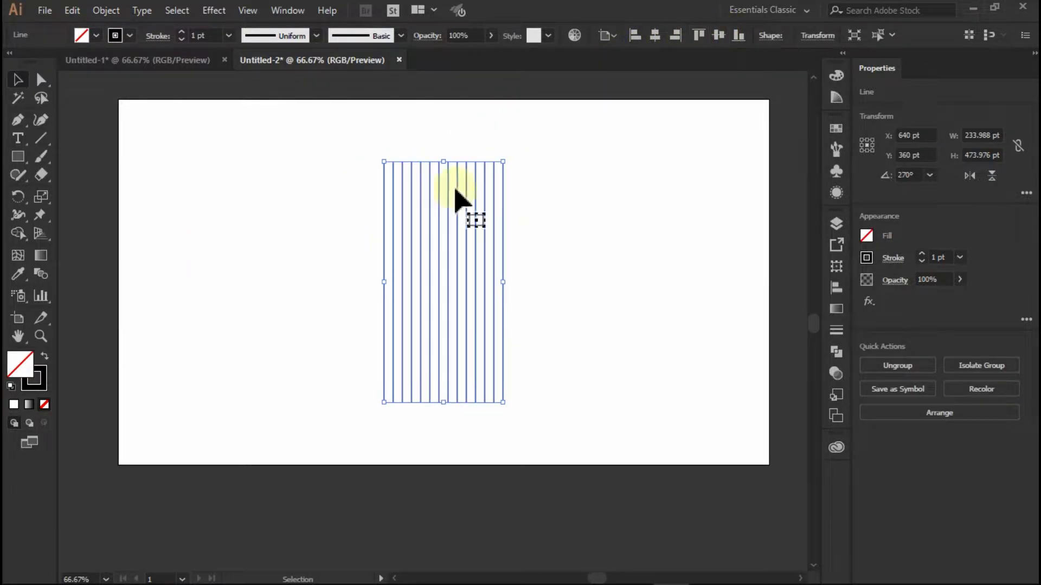
{"action": "scroll", "coordinate": [532, 258], "scroll_direction": "up", "scroll_amount": 2}
{"action": "scroll", "coordinate": [524, 256], "scroll_direction": "down", "scroll_amount": 2}
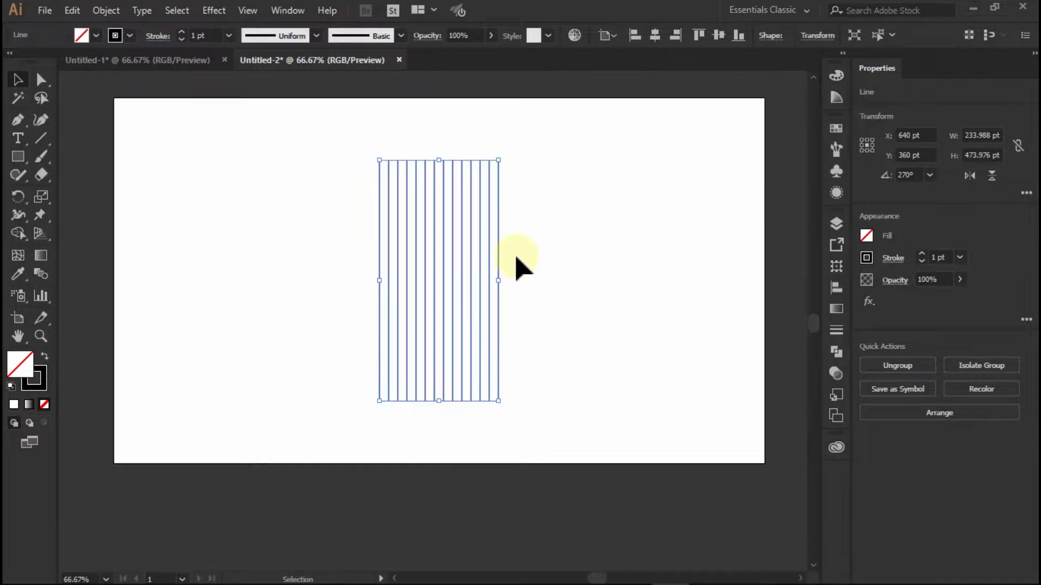
Copy the line group, paste it in place and rotate the duplicate 90 degrees to form horizontal lines
{"action": "left_click", "coordinate": [73, 11]}
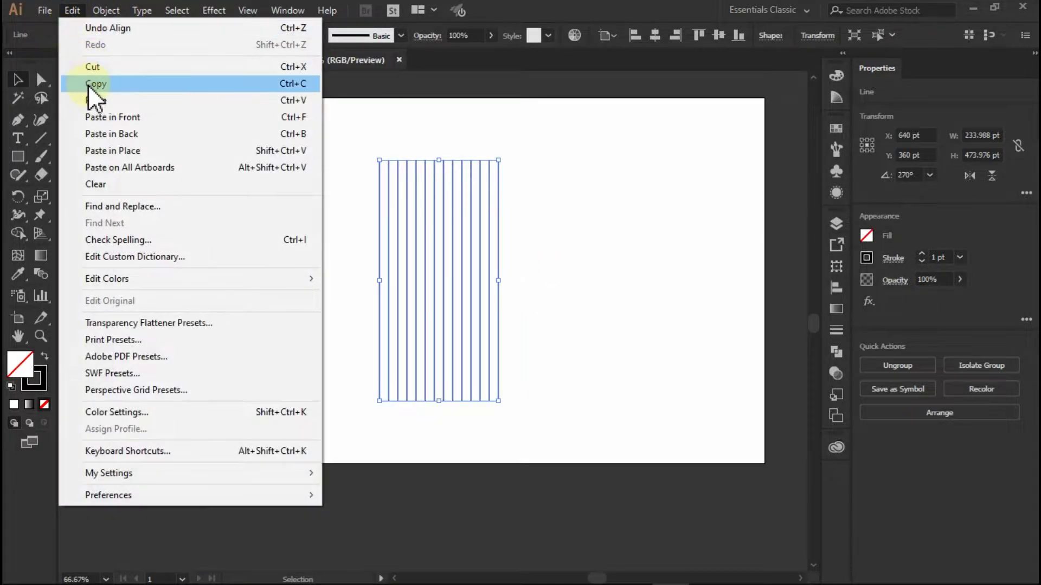
{"action": "left_click", "coordinate": [117, 88]}
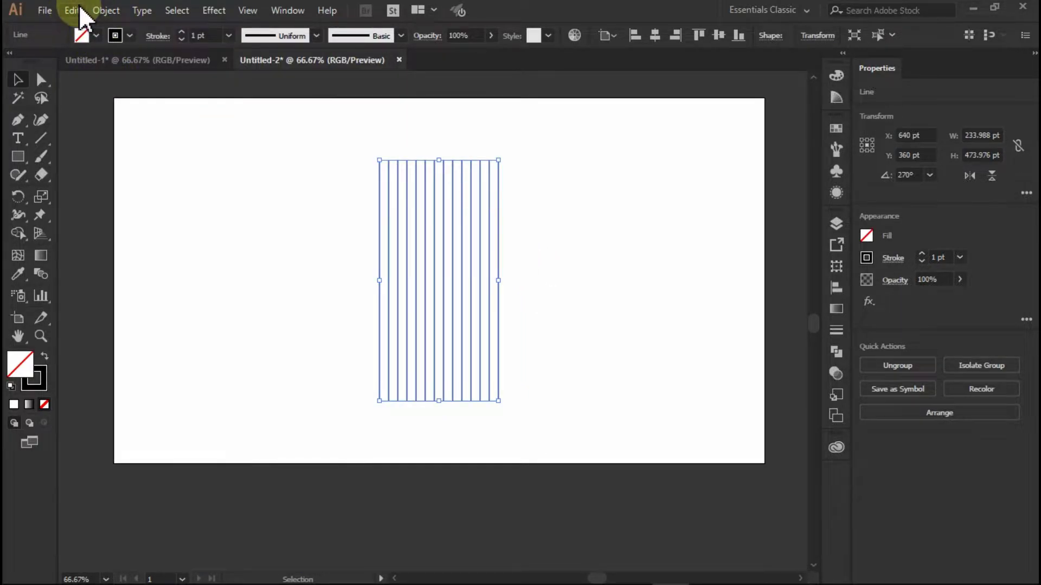
{"action": "left_click", "coordinate": [76, 12]}
{"action": "left_click", "coordinate": [129, 151]}
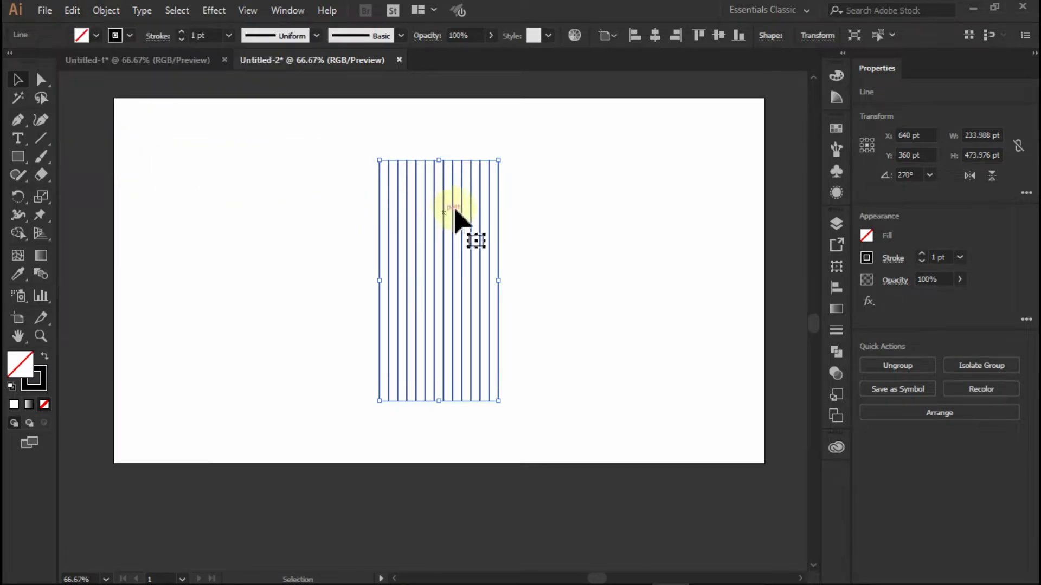
{"action": "left_click_drag", "start_coordinate": [504, 152], "coordinate": [618, 320]}
{"action": "left_click", "coordinate": [334, 157]}
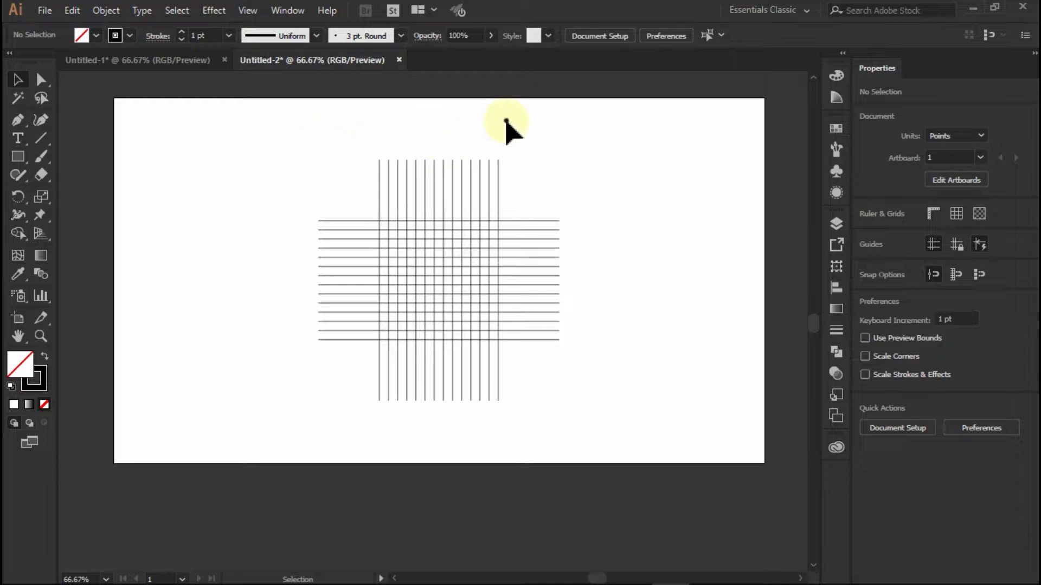
Paste another copy of the line group in place and rotate it 45 degrees to form diagonal lines
{"action": "left_click_drag", "start_coordinate": [506, 121], "coordinate": [381, 223]}
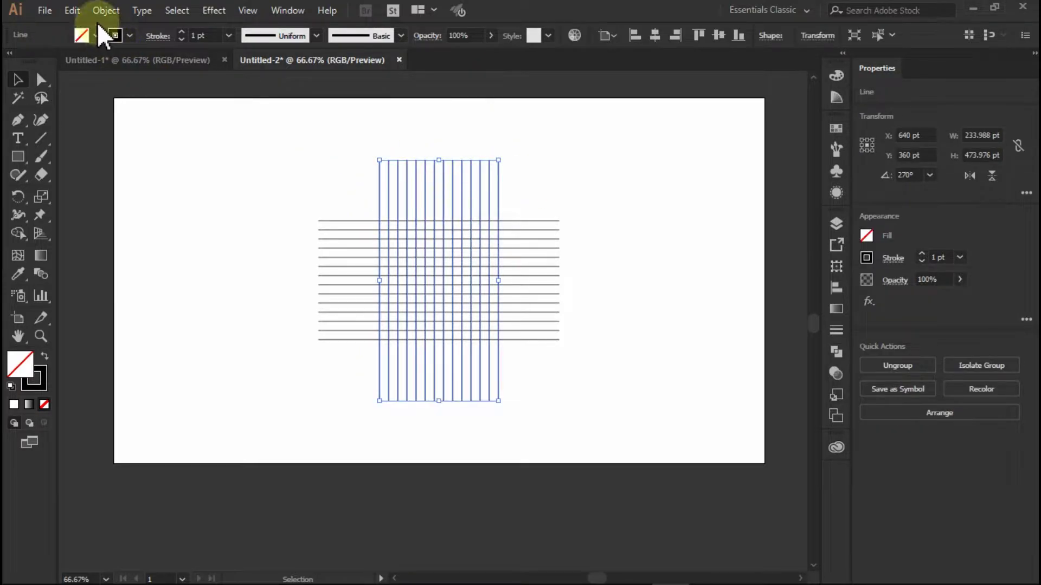
{"action": "left_click", "coordinate": [72, 10]}
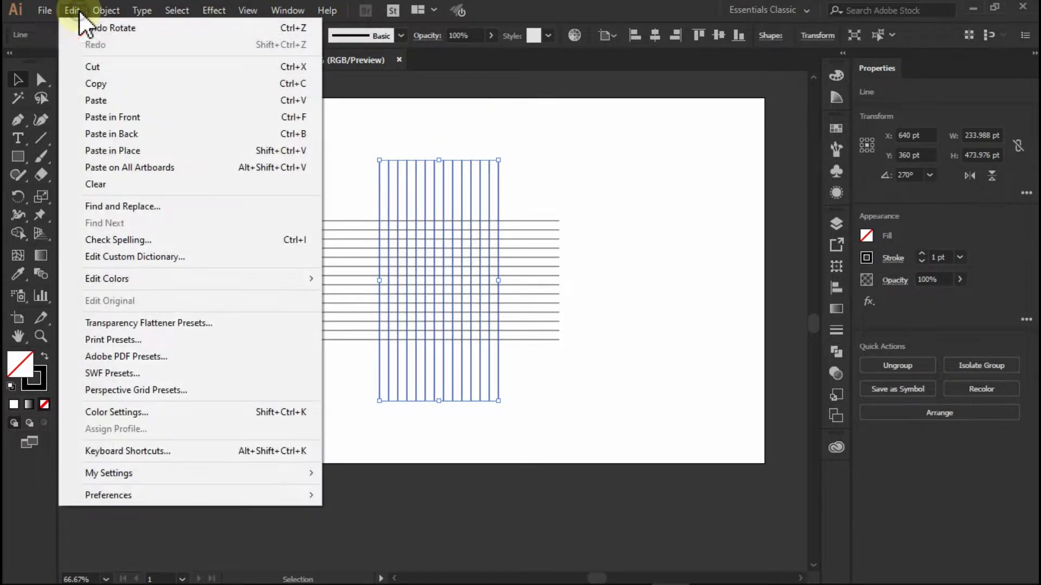
{"action": "left_click", "coordinate": [174, 151]}
{"action": "left_click_drag", "start_coordinate": [508, 154], "coordinate": [593, 173]}
{"action": "left_click", "coordinate": [524, 149]}
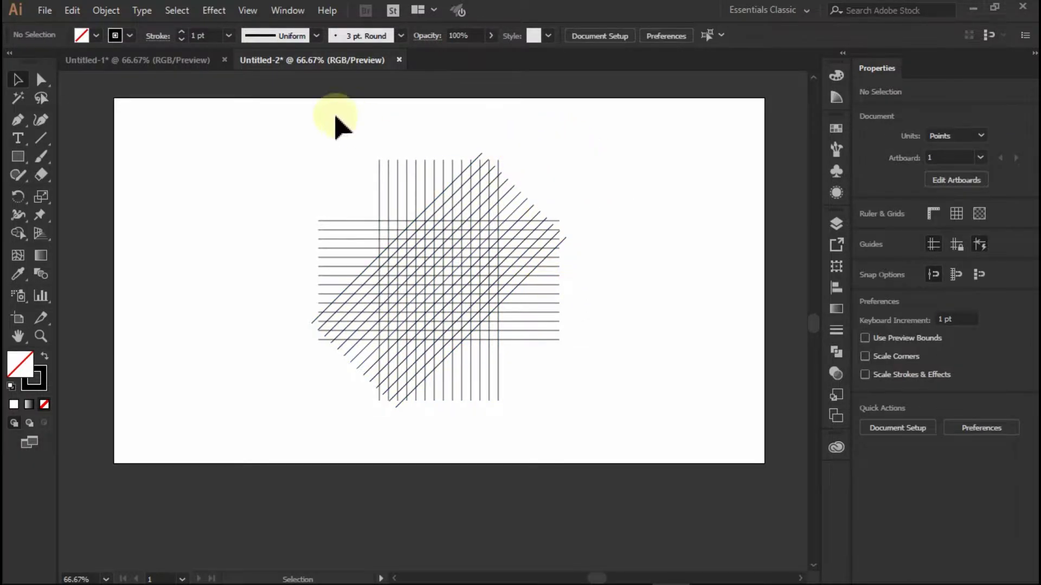
{"action": "left_click_drag", "start_coordinate": [453, 254], "coordinate": [639, 436]}
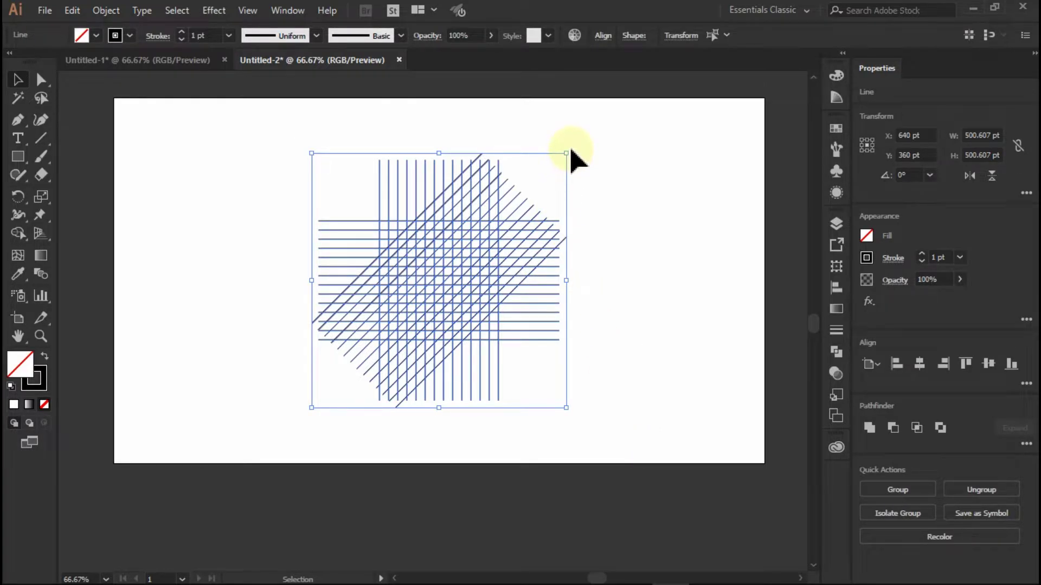
{"action": "left_click_drag", "start_coordinate": [572, 147], "coordinate": [668, 288]}
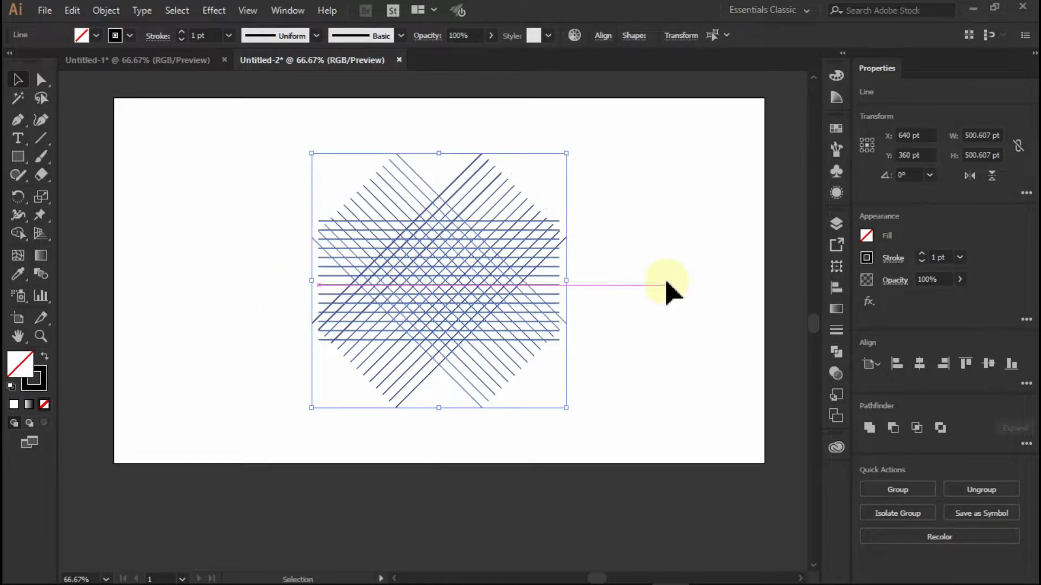
{"action": "left_click", "coordinate": [619, 211]}
{"action": "left_click_drag", "start_coordinate": [596, 180], "coordinate": [349, 385]}
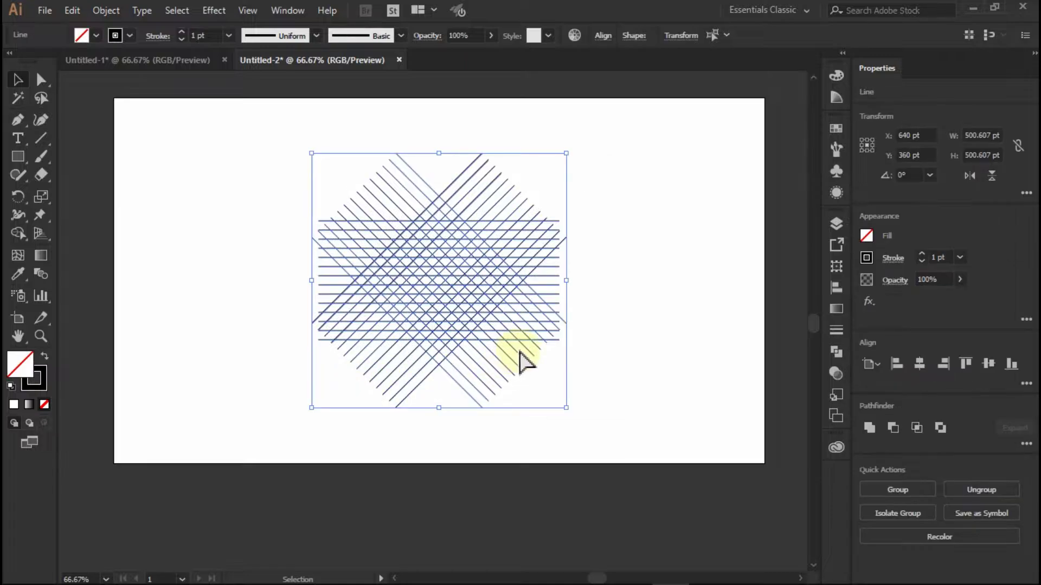
{"action": "key", "text": "ctrl+z"}
Rotate all three line groups together 45 degrees counterclockwise so one runs vertically and two cross diagonally
{"action": "left_click_drag", "start_coordinate": [571, 144], "coordinate": [455, 115]}
{"action": "left_click", "coordinate": [543, 297]}
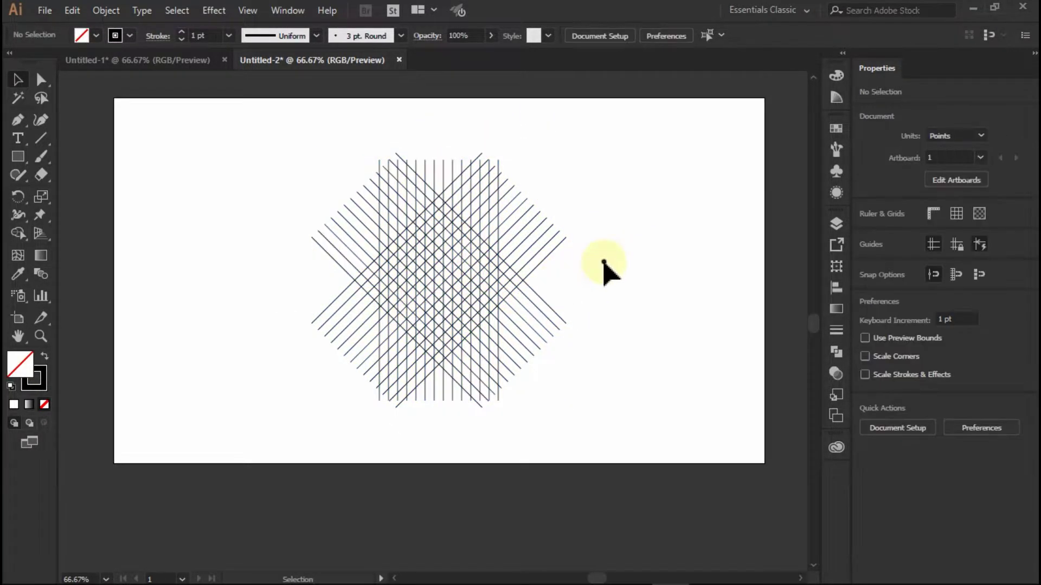
Select all three line groups, activate the Shape Builder tool and swap the colours to black fill with no stroke
{"action": "left_click_drag", "start_coordinate": [290, 135], "coordinate": [596, 430]}
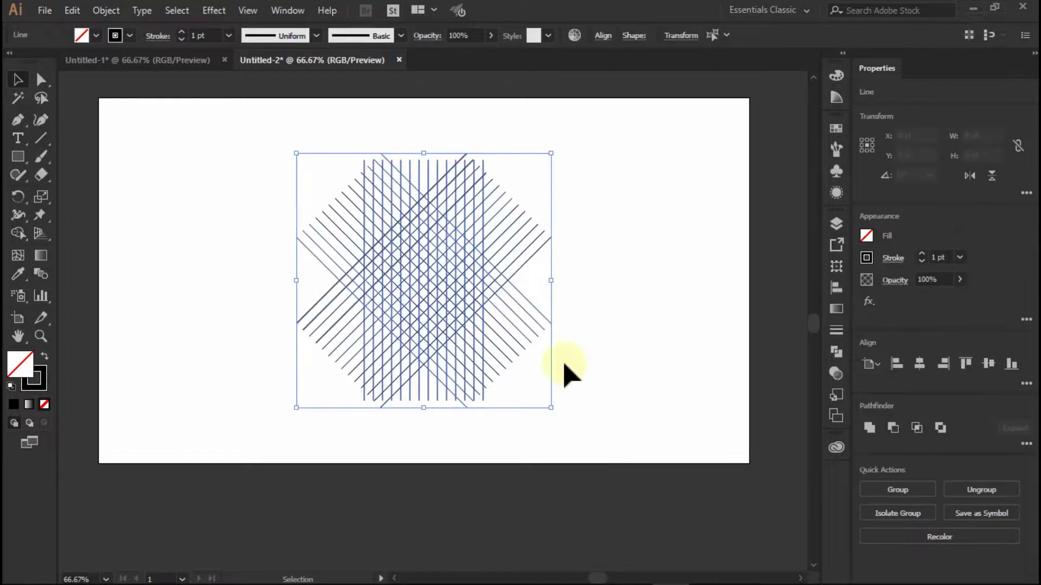
{"action": "left_click", "coordinate": [42, 254]}
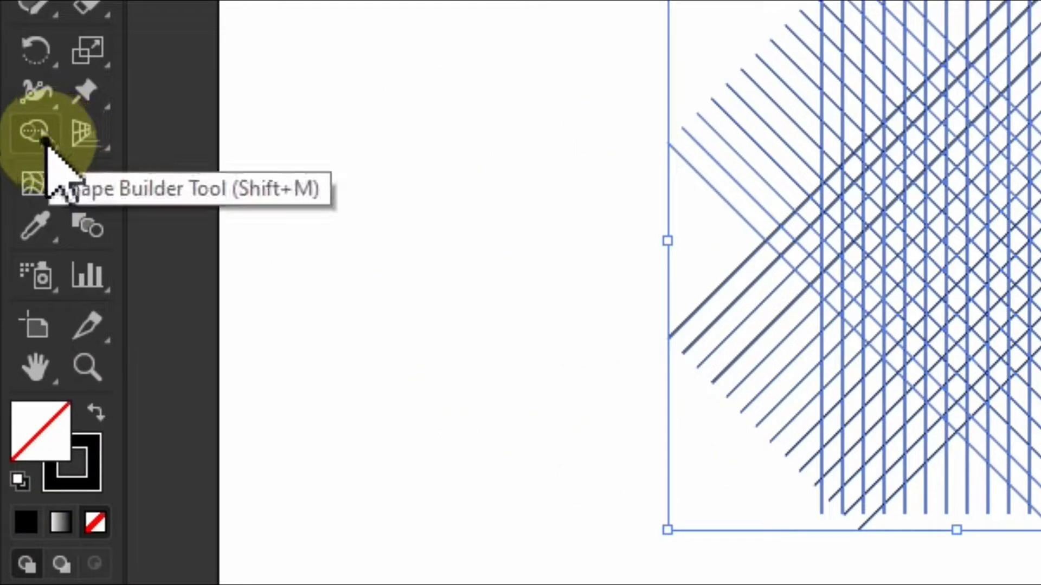
{"action": "left_click", "coordinate": [28, 211]}
{"action": "left_click", "coordinate": [105, 413]}
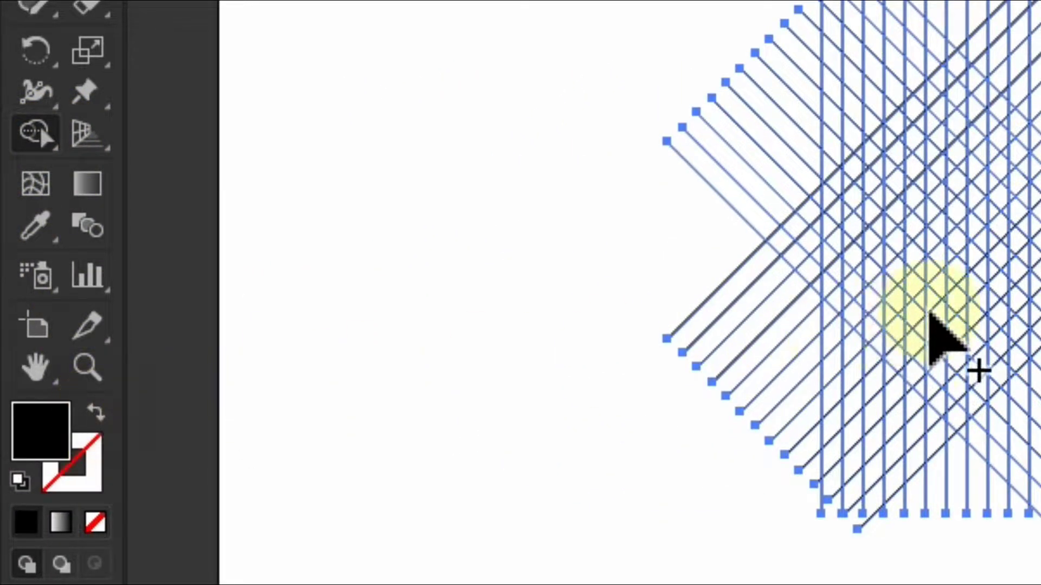
Merge grid cells into a black band of three vertical bars on the grid's left half, joined by upper and lower diagonals
{"action": "key", "text": "ctrl+plus"}
{"action": "key", "text": "ctrl+plus"}
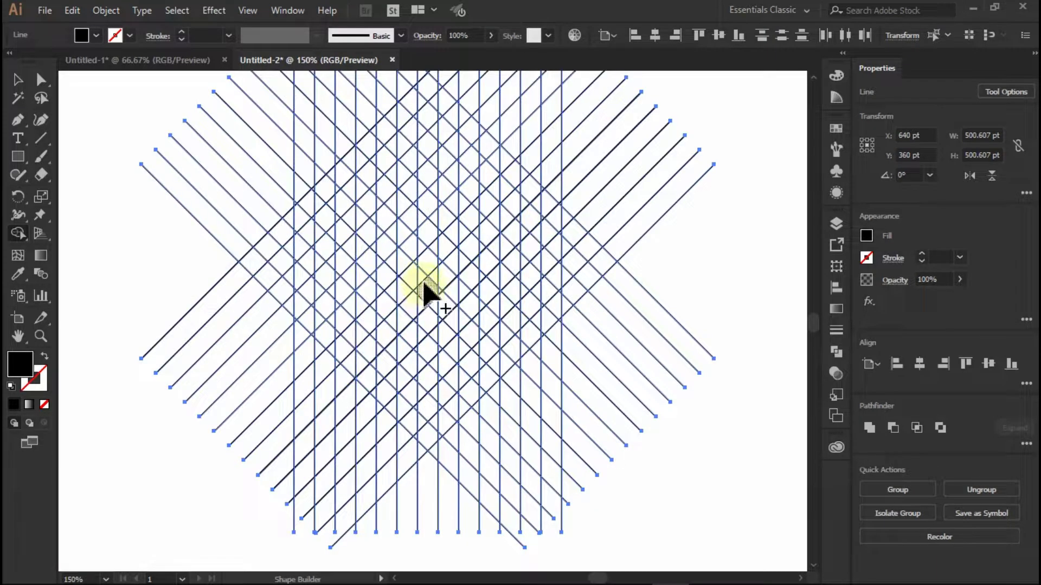
{"action": "scroll", "coordinate": [420, 325], "scroll_direction": "up", "scroll_amount": 1}
{"action": "scroll", "coordinate": [444, 355], "scroll_direction": "up", "scroll_amount": 1}
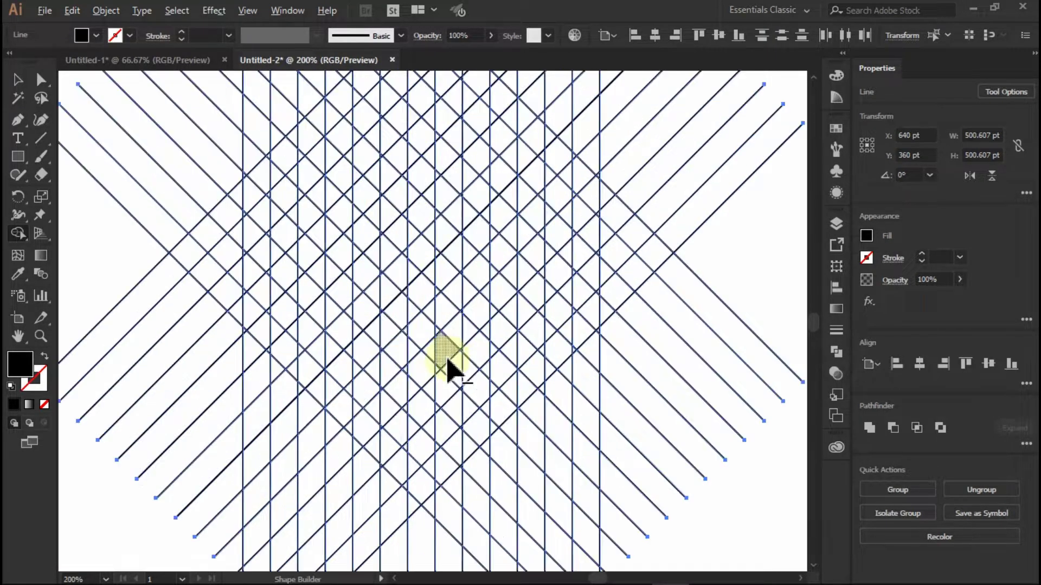
{"action": "left_click_drag", "start_coordinate": [259, 310], "coordinate": [257, 182]}
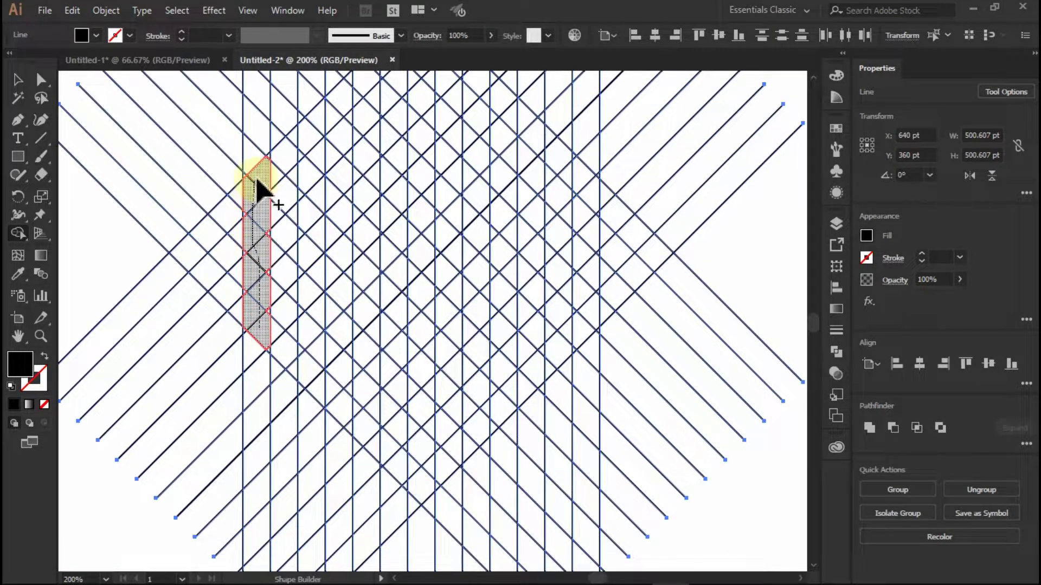
{"action": "left_click_drag", "start_coordinate": [312, 135], "coordinate": [320, 337]}
{"action": "left_click_drag", "start_coordinate": [315, 386], "coordinate": [316, 387]}
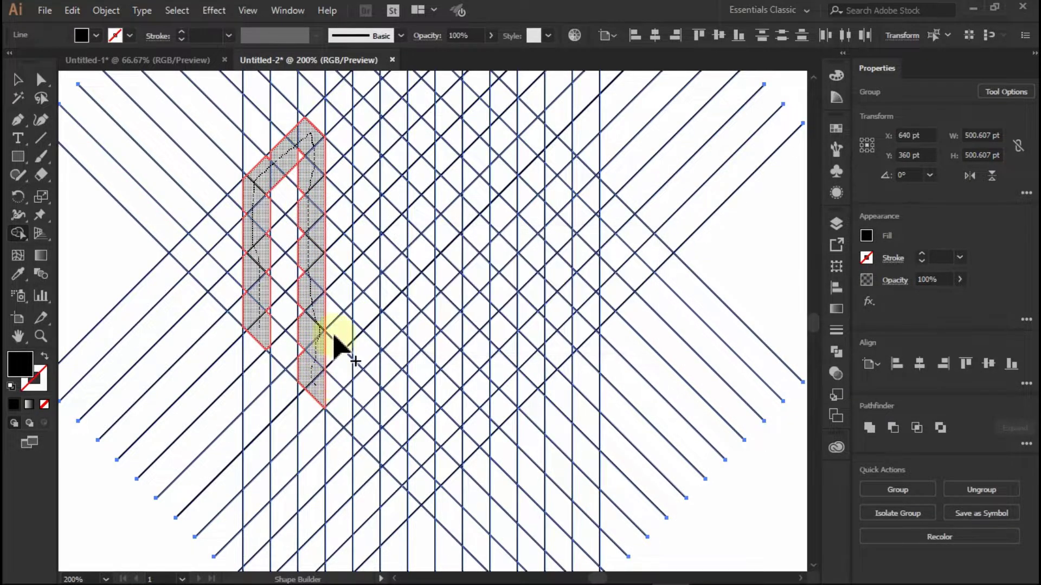
{"action": "scroll", "coordinate": [391, 309], "scroll_direction": "up", "scroll_amount": 1}
{"action": "left_click_drag", "start_coordinate": [318, 155], "coordinate": [320, 200]}
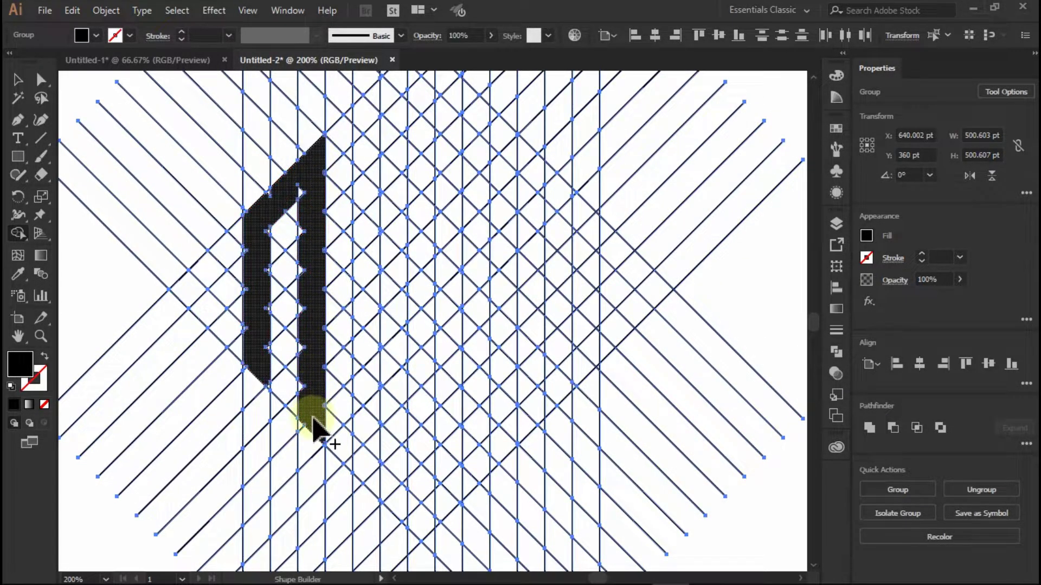
{"action": "left_click_drag", "start_coordinate": [364, 444], "coordinate": [364, 174]}
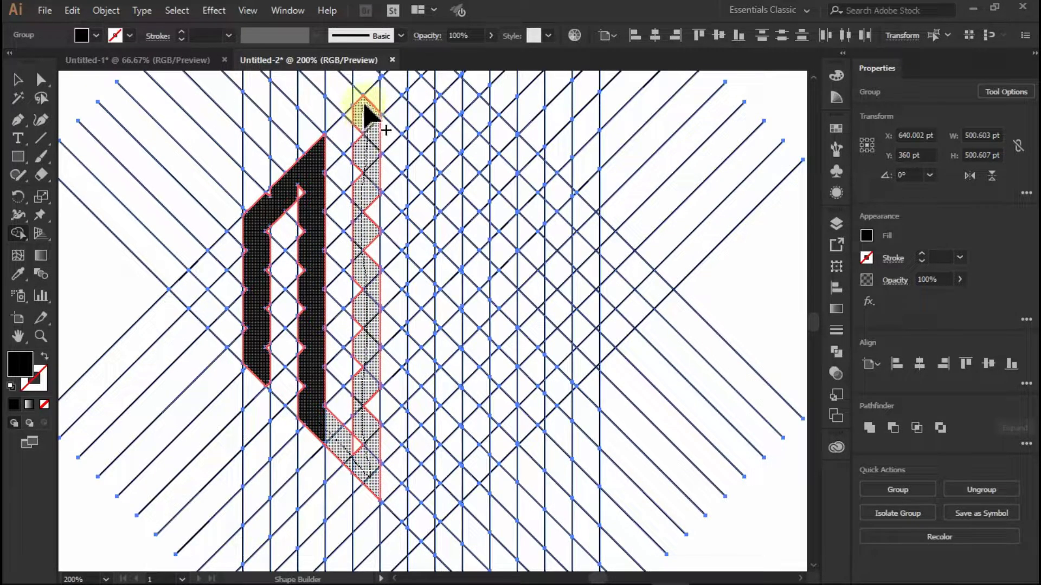
{"action": "left_click_drag", "start_coordinate": [372, 106], "coordinate": [401, 206]}
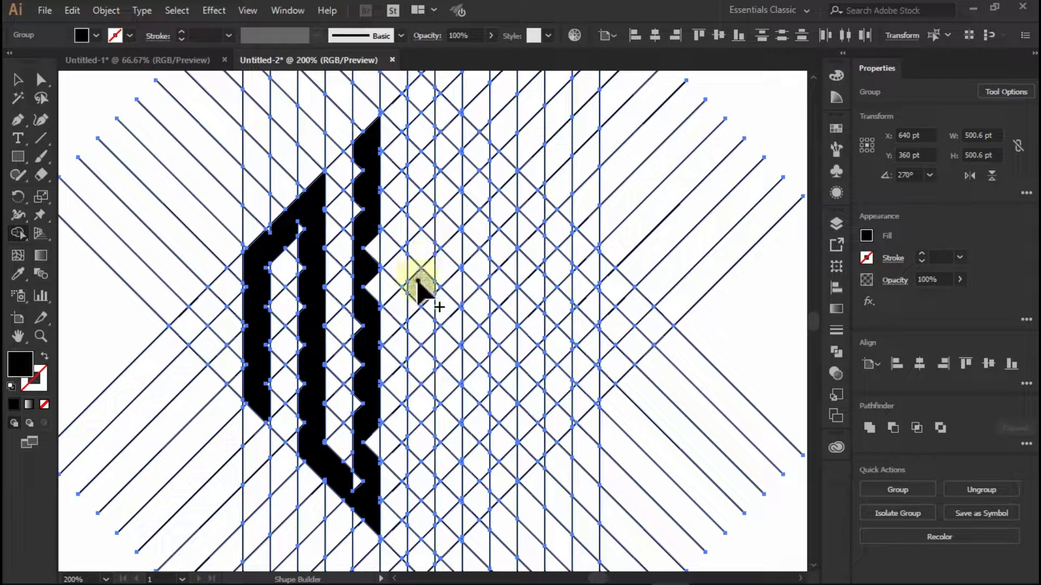
Merge cells right of the grid's centre into a loop of two vertical bars with a diagonal top and a diagonal returning inward below
{"action": "left_click_drag", "start_coordinate": [417, 281], "coordinate": [417, 191]}
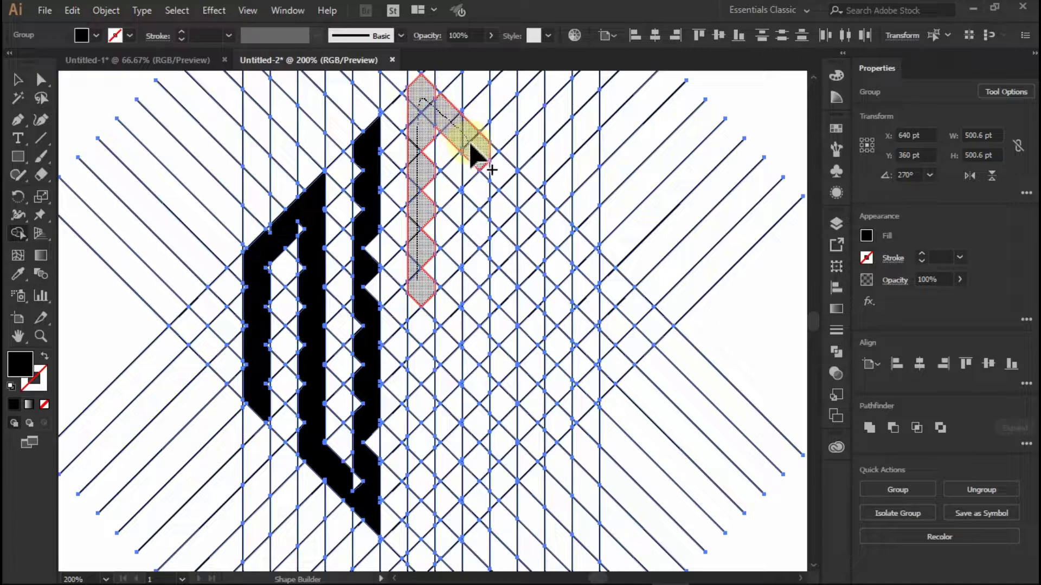
{"action": "left_click_drag", "start_coordinate": [476, 204], "coordinate": [472, 281]}
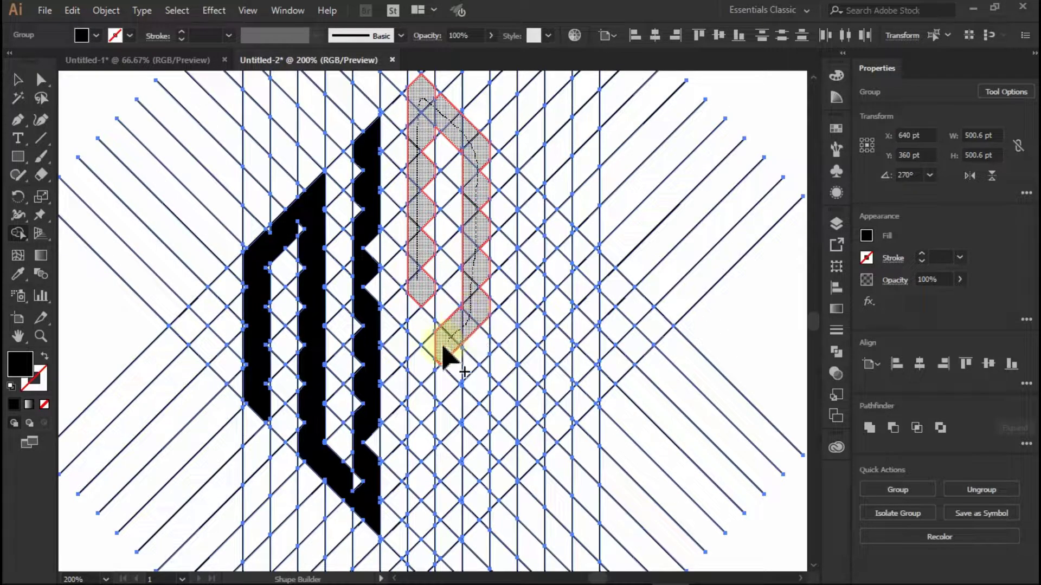
{"action": "left_click_drag", "start_coordinate": [443, 355], "coordinate": [415, 382]}
Extend the centre-right band down its inner column, diagonally across the bottom and up the outer column to just below the middle diagonal
{"action": "scroll", "coordinate": [451, 336], "scroll_direction": "down", "scroll_amount": 2}
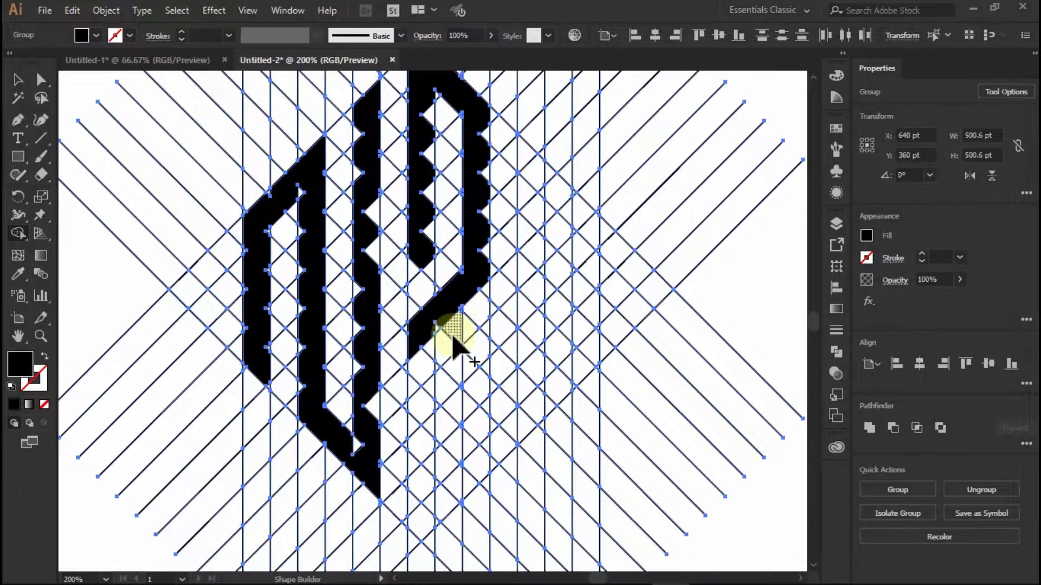
{"action": "mouse_move", "coordinate": [431, 347]}
{"action": "left_mouse_down"}
{"action": "mouse_move", "coordinate": [417, 518]}
{"action": "mouse_move", "coordinate": [470, 476]}
{"action": "mouse_move", "coordinate": [508, 495]}
{"action": "mouse_move", "coordinate": [500, 467]}
{"action": "mouse_move", "coordinate": [477, 473]}
{"action": "mouse_move", "coordinate": [465, 444]}
{"action": "left_mouse_up"}
{"action": "key", "text": "ctrl+z"}
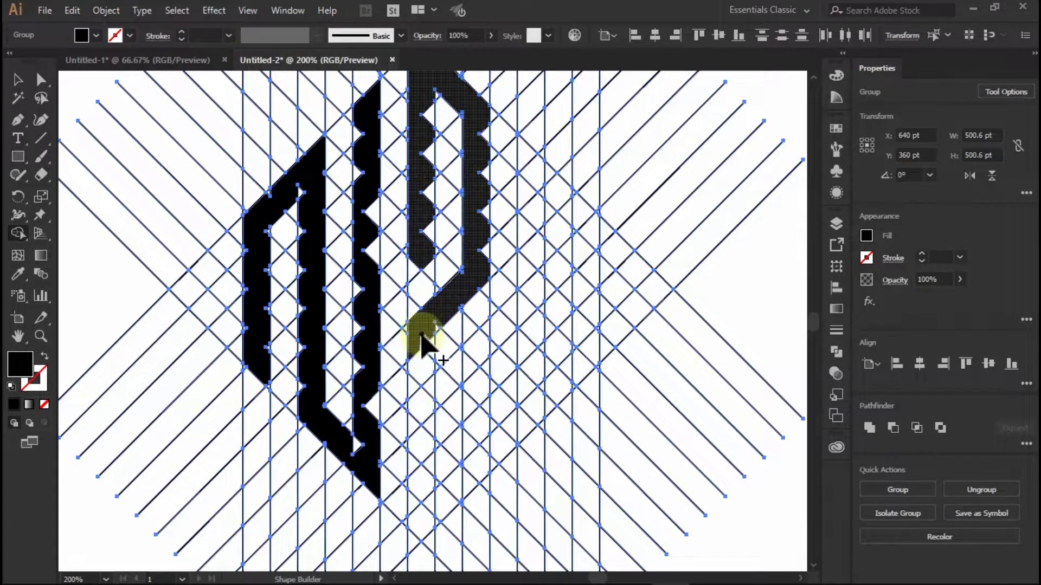
{"action": "left_click_drag", "start_coordinate": [421, 334], "coordinate": [419, 521]}
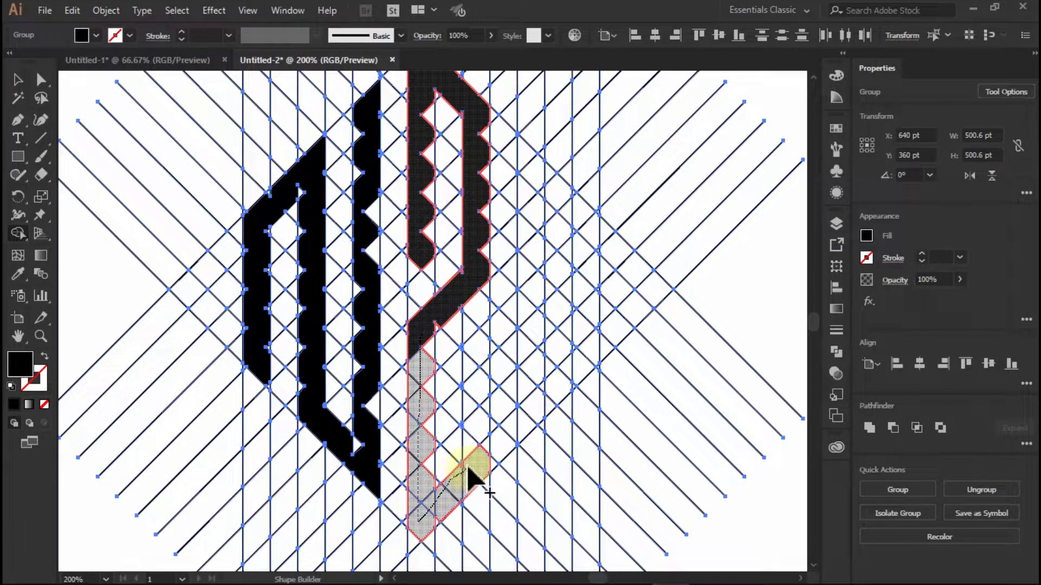
{"action": "left_click_drag", "start_coordinate": [478, 340], "coordinate": [477, 336]}
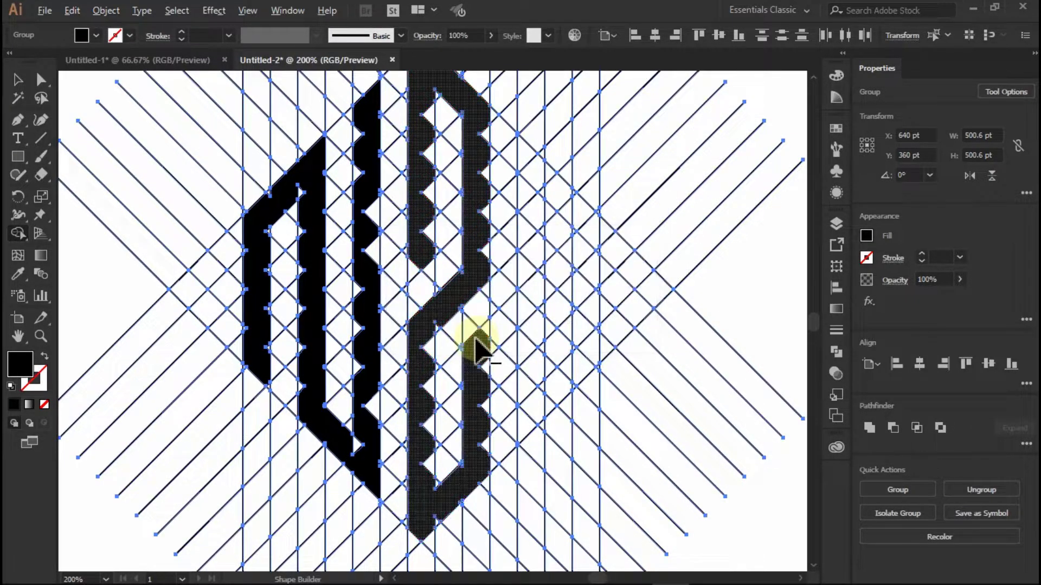
{"action": "scroll", "coordinate": [477, 335], "scroll_direction": "down", "scroll_amount": 2}
{"action": "scroll", "coordinate": [482, 336], "scroll_direction": "up", "scroll_amount": 2}
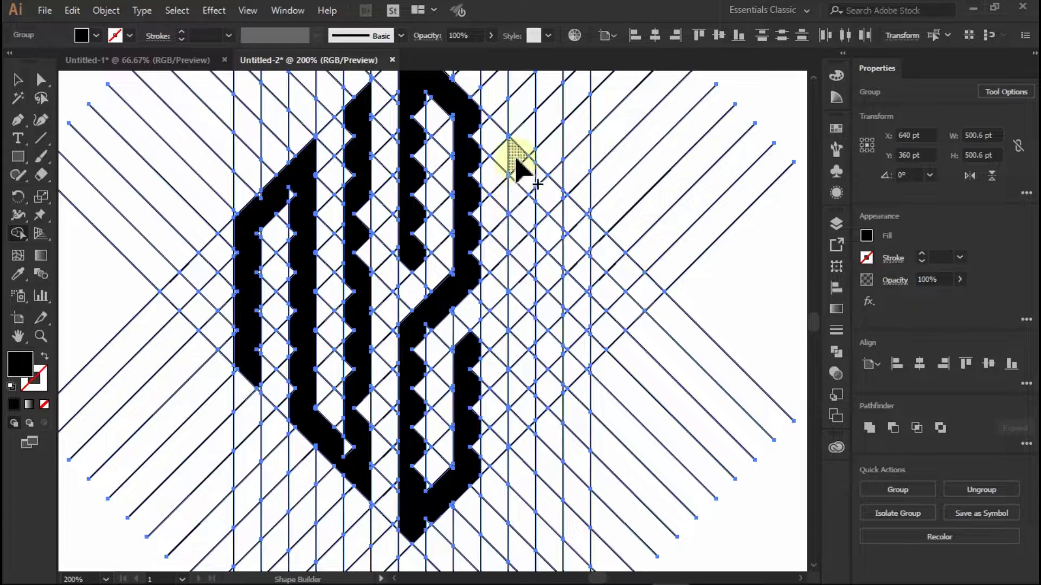
Merge cells on the grid's right side into a P shape: a long vertical bar with a closed angular loop on its upper part
{"action": "left_click_drag", "start_coordinate": [516, 160], "coordinate": [516, 426]}
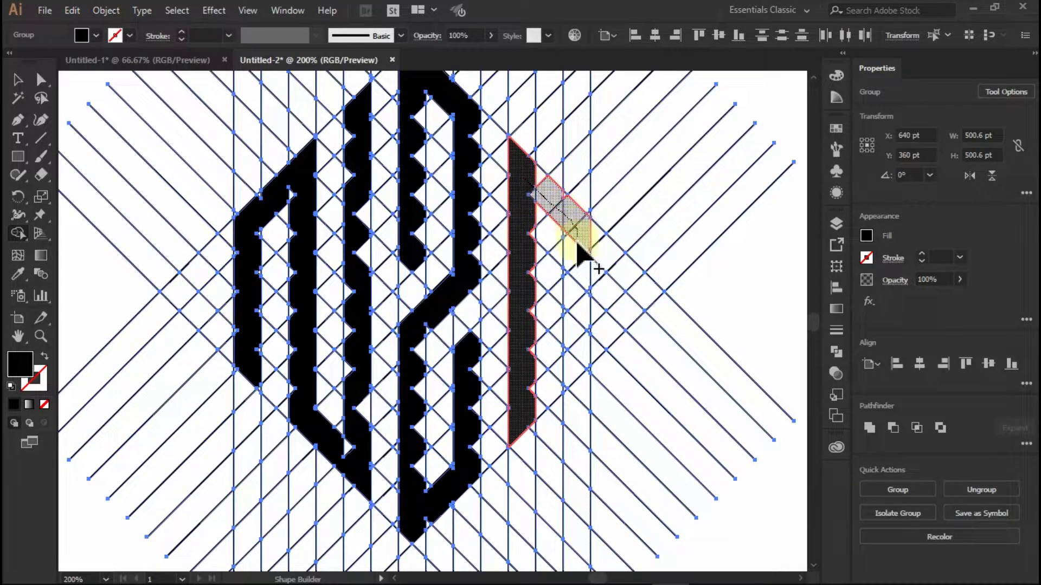
{"action": "mouse_move", "coordinate": [577, 243]}
{"action": "left_mouse_down"}
{"action": "mouse_move", "coordinate": [572, 295]}
{"action": "mouse_move", "coordinate": [522, 333]}
{"action": "left_mouse_up"}
{"action": "scroll", "coordinate": [507, 319], "scroll_direction": "down", "scroll_amount": 2}
Absorb the leftover white triangles along the facing edges of the left band's outer and second vertical bars into the shape
{"action": "scroll", "coordinate": [407, 349], "scroll_direction": "up", "scroll_amount": 7}
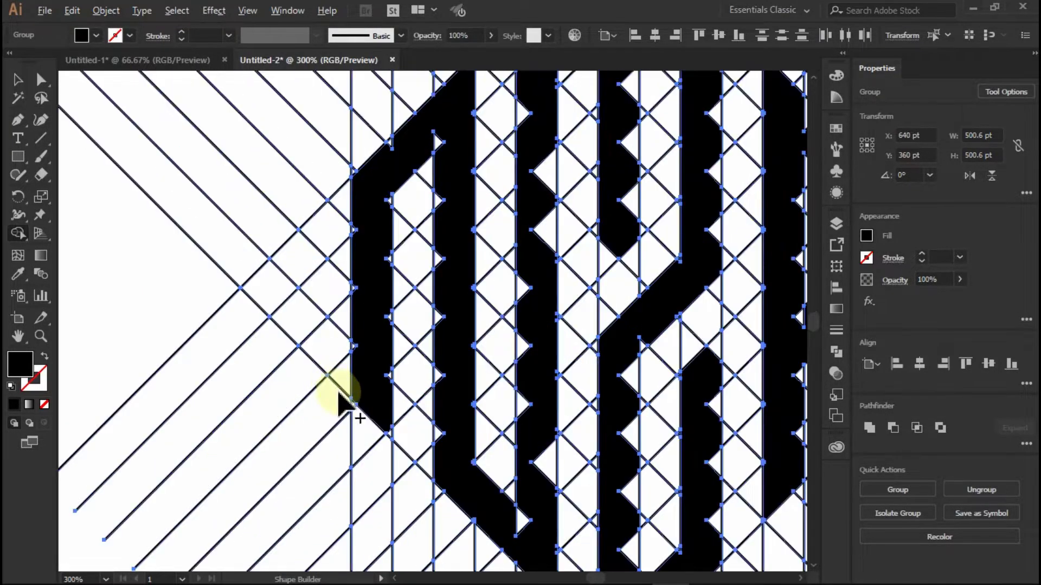
{"action": "scroll", "coordinate": [379, 439], "scroll_direction": "up", "scroll_amount": 2}
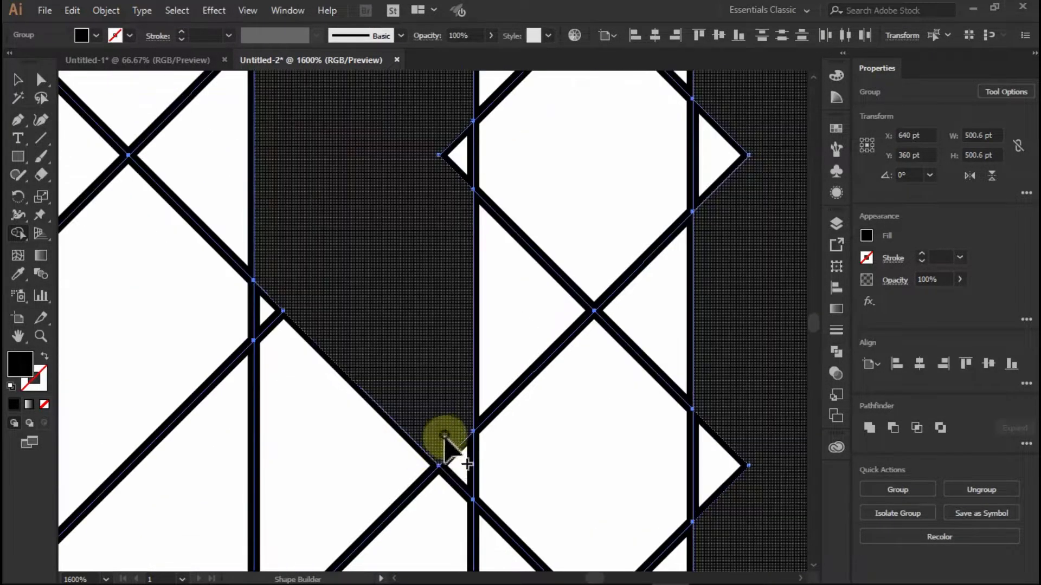
{"action": "left_click_drag", "start_coordinate": [713, 404], "coordinate": [718, 465]}
{"action": "left_click_drag", "start_coordinate": [736, 281], "coordinate": [718, 157]}
{"action": "left_click_drag", "start_coordinate": [446, 199], "coordinate": [383, 383]}
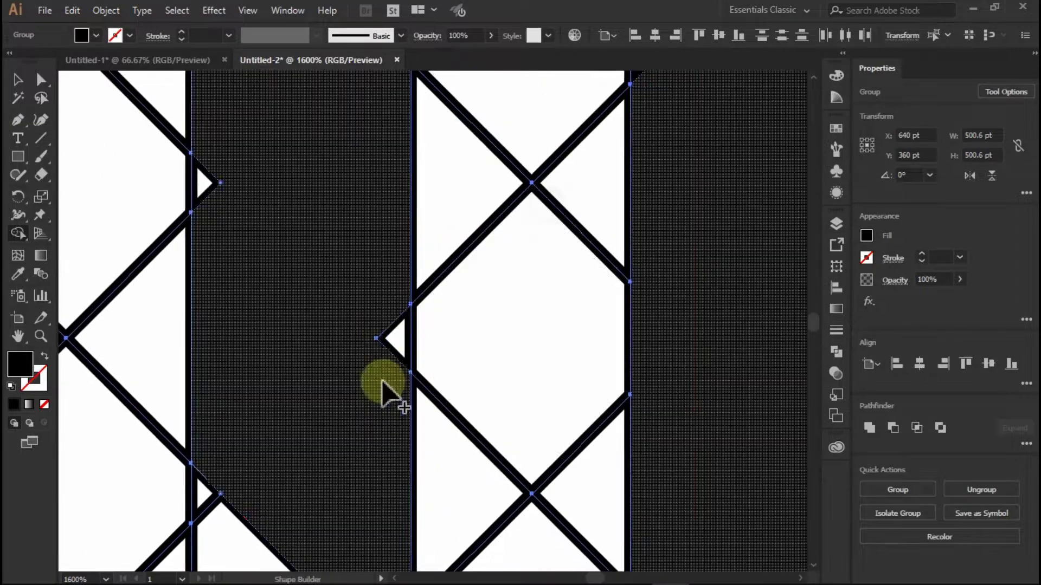
{"action": "left_click_drag", "start_coordinate": [391, 347], "coordinate": [197, 174]}
{"action": "left_click_drag", "start_coordinate": [436, 86], "coordinate": [409, 291]}
{"action": "left_click_drag", "start_coordinate": [347, 307], "coordinate": [359, 338]}
{"action": "left_click_drag", "start_coordinate": [635, 298], "coordinate": [620, 344]}
{"action": "left_click_drag", "start_coordinate": [460, 291], "coordinate": [469, 357]}
{"action": "left_click_drag", "start_coordinate": [187, 254], "coordinate": [203, 220]}
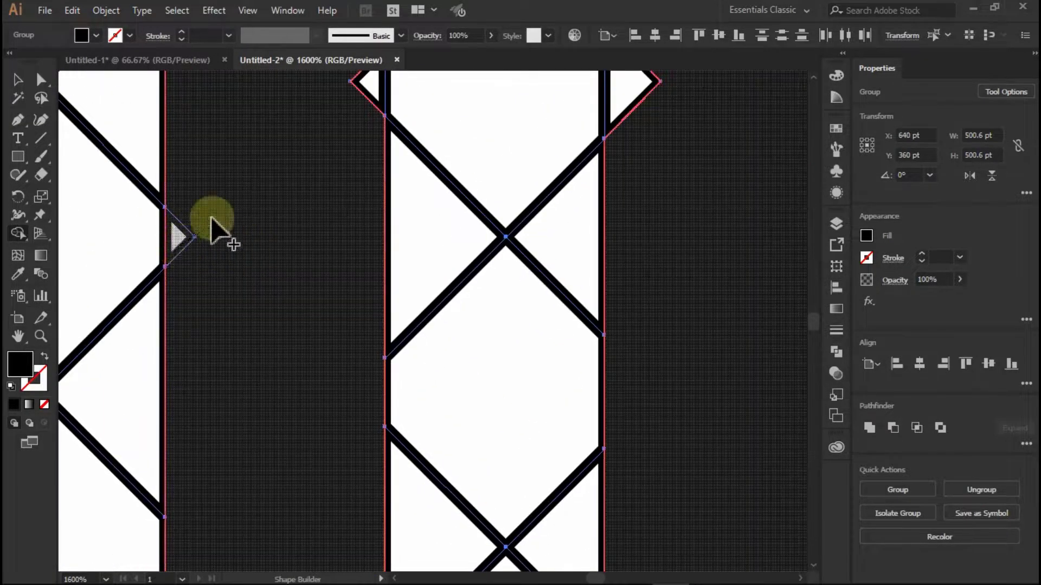
Merge the remaining edge triangles down the second bar and along the left band's lower diagonal into the black shape
{"action": "left_click_drag", "start_coordinate": [355, 140], "coordinate": [355, 315]}
{"action": "left_click_drag", "start_coordinate": [350, 246], "coordinate": [366, 277]}
{"action": "left_click_drag", "start_coordinate": [651, 231], "coordinate": [632, 296]}
{"action": "left_click_drag", "start_coordinate": [650, 303], "coordinate": [398, 266]}
{"action": "mouse_move", "coordinate": [565, 373]}
{"action": "left_mouse_down"}
{"action": "mouse_move", "coordinate": [537, 398]}
{"action": "mouse_move", "coordinate": [514, 216]}
{"action": "left_mouse_up"}
{"action": "left_click_drag", "start_coordinate": [564, 476], "coordinate": [534, 513]}
{"action": "left_click_drag", "start_coordinate": [521, 534], "coordinate": [523, 293]}
{"action": "left_click_drag", "start_coordinate": [527, 481], "coordinate": [513, 315]}
{"action": "left_click_drag", "start_coordinate": [551, 380], "coordinate": [531, 404]}
{"action": "left_click_drag", "start_coordinate": [510, 502], "coordinate": [493, 339]}
{"action": "mouse_move", "coordinate": [504, 545]}
{"action": "left_mouse_down"}
{"action": "mouse_move", "coordinate": [485, 399]}
{"action": "mouse_move", "coordinate": [499, 404]}
{"action": "left_mouse_up"}
{"action": "left_click_drag", "start_coordinate": [586, 542], "coordinate": [417, 248]}
{"action": "left_click_drag", "start_coordinate": [602, 404], "coordinate": [353, 394]}
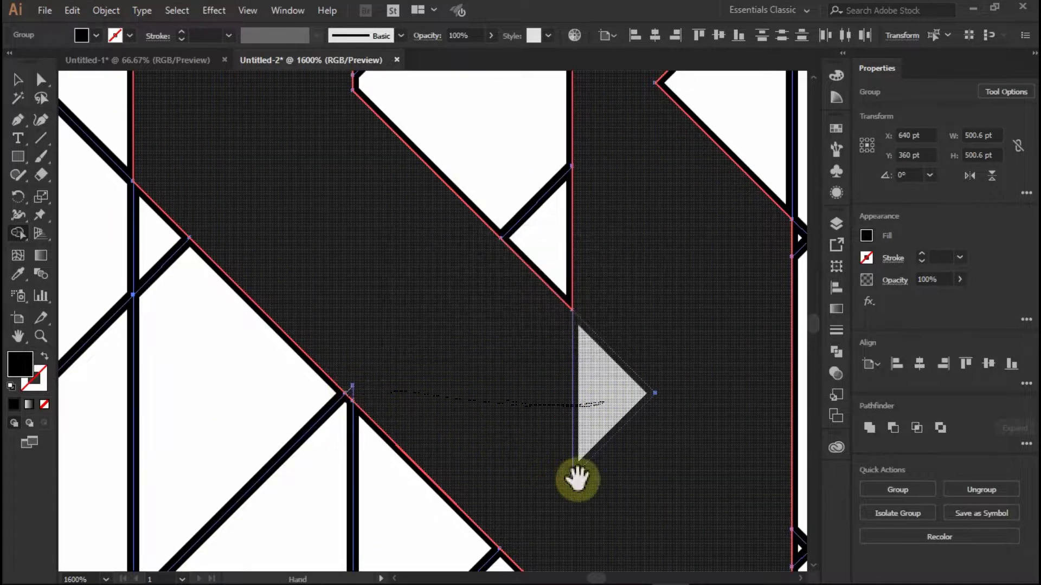
Fill the triangular notches up the edge of the left band's third vertical bar
{"action": "mouse_move", "coordinate": [648, 565]}
{"action": "left_mouse_down"}
{"action": "mouse_move", "coordinate": [423, 242]}
{"action": "mouse_move", "coordinate": [455, 388]}
{"action": "mouse_move", "coordinate": [462, 542]}
{"action": "left_mouse_up"}
{"action": "left_click_drag", "start_coordinate": [477, 228], "coordinate": [470, 525]}
{"action": "left_click_drag", "start_coordinate": [530, 395], "coordinate": [504, 285]}
{"action": "left_click_drag", "start_coordinate": [455, 217], "coordinate": [437, 446]}
{"action": "left_click_drag", "start_coordinate": [418, 347], "coordinate": [406, 274]}
{"action": "mouse_move", "coordinate": [401, 117]}
{"action": "left_mouse_down"}
{"action": "mouse_move", "coordinate": [444, 358]}
{"action": "mouse_move", "coordinate": [410, 477]}
{"action": "left_mouse_up"}
{"action": "left_click_drag", "start_coordinate": [455, 406], "coordinate": [434, 341]}
{"action": "left_click_drag", "start_coordinate": [449, 234], "coordinate": [412, 482]}
{"action": "left_click_drag", "start_coordinate": [461, 357], "coordinate": [477, 284]}
{"action": "left_click_drag", "start_coordinate": [451, 275], "coordinate": [430, 494]}
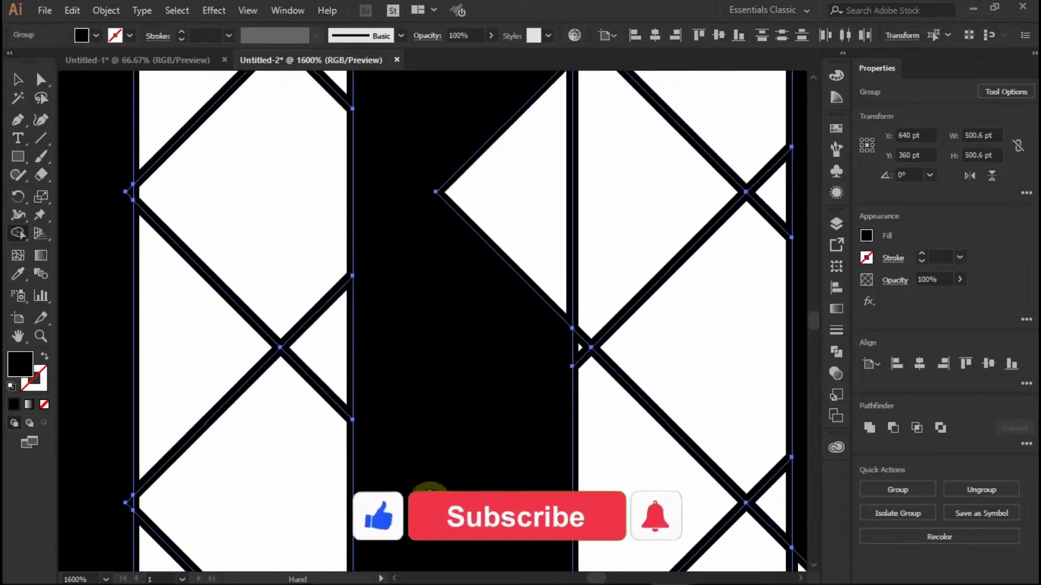
{"action": "left_click_drag", "start_coordinate": [450, 244], "coordinate": [447, 378]}
{"action": "left_click_drag", "start_coordinate": [492, 380], "coordinate": [511, 329]}
Merge the leftover triangles beside the left band's second bar, just below its upper diagonal
{"action": "mouse_move", "coordinate": [106, 370]}
{"action": "left_mouse_down"}
{"action": "mouse_move", "coordinate": [337, 446]}
{"action": "mouse_move", "coordinate": [360, 474]}
{"action": "left_mouse_up"}
{"action": "left_click_drag", "start_coordinate": [364, 436], "coordinate": [422, 305]}
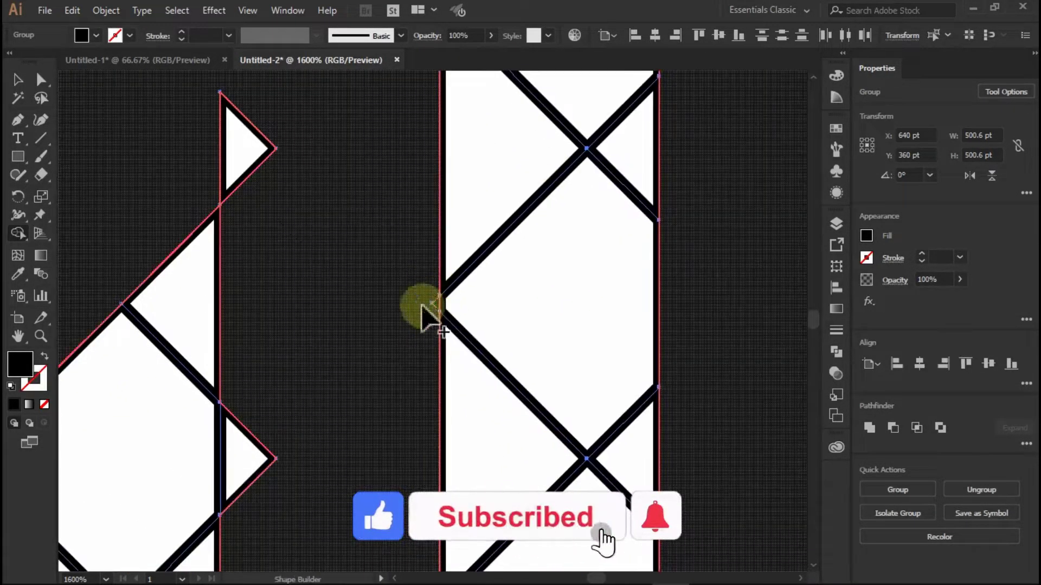
{"action": "left_click_drag", "start_coordinate": [390, 130], "coordinate": [448, 465]}
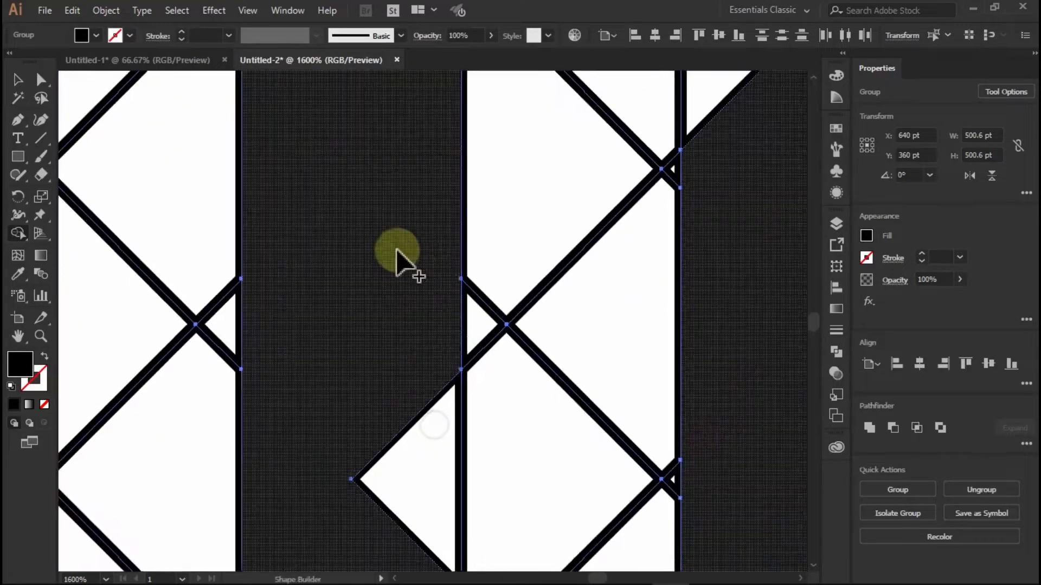
Fill the notches in the centre-right band at the top of its lower outer column and around the middle diagonal
{"action": "key", "text": "ctrl+minus"}
{"action": "left_click_drag", "start_coordinate": [402, 316], "coordinate": [405, 399]}
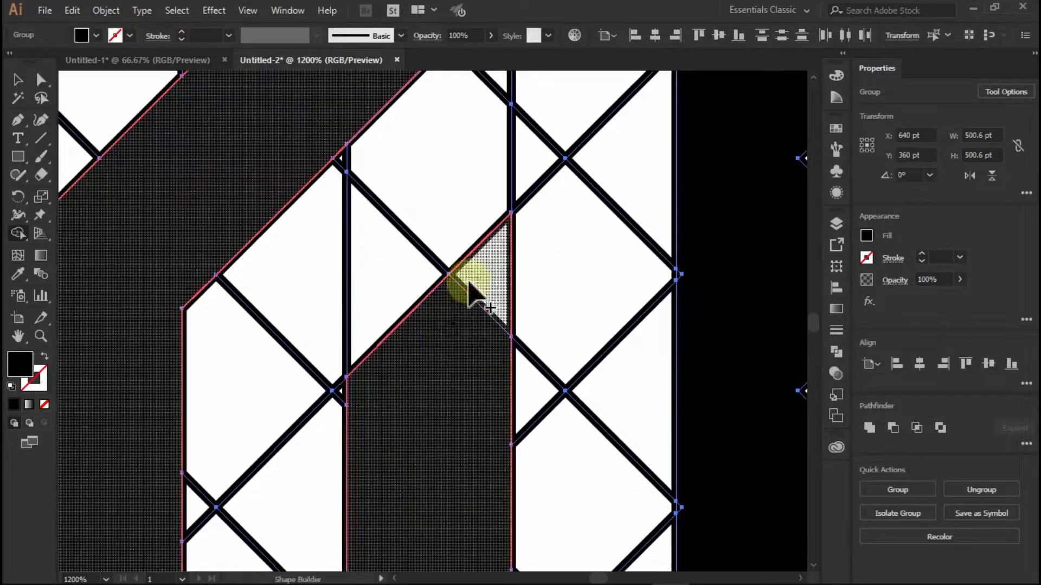
{"action": "left_click_drag", "start_coordinate": [468, 281], "coordinate": [477, 271]}
{"action": "left_click_drag", "start_coordinate": [192, 264], "coordinate": [309, 450]}
{"action": "left_click_drag", "start_coordinate": [456, 125], "coordinate": [377, 327]}
{"action": "left_click_drag", "start_coordinate": [382, 305], "coordinate": [406, 302]}
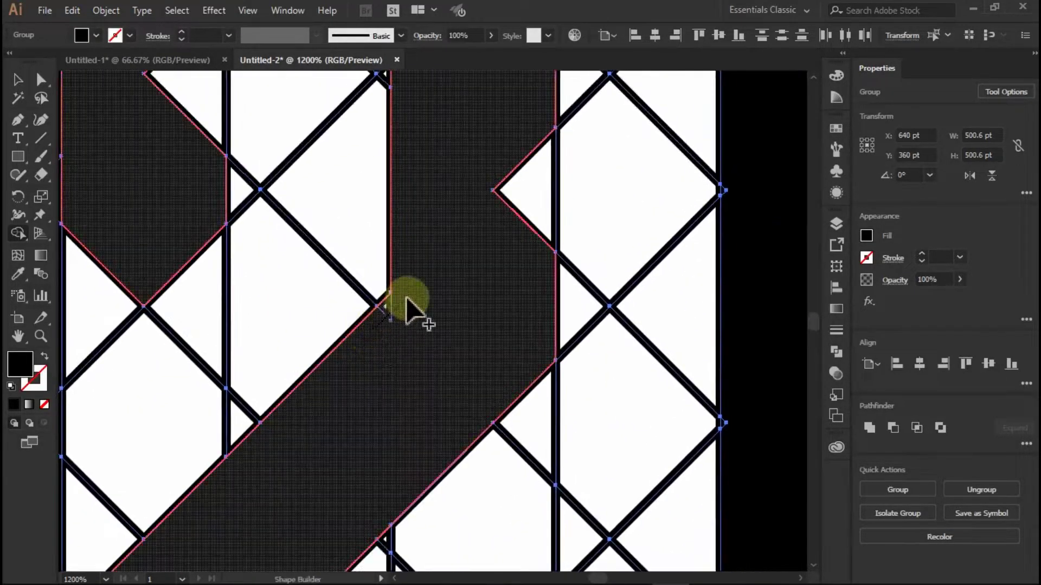
Absorb the leftover triangles along the centre-right band's upper inner and outer columns up to its top diagonal
{"action": "mouse_move", "coordinate": [328, 275]}
{"action": "left_mouse_down"}
{"action": "mouse_move", "coordinate": [397, 381]}
{"action": "mouse_move", "coordinate": [431, 407]}
{"action": "left_mouse_up"}
{"action": "mouse_move", "coordinate": [202, 424]}
{"action": "left_mouse_down"}
{"action": "mouse_move", "coordinate": [216, 373]}
{"action": "mouse_move", "coordinate": [320, 187]}
{"action": "left_mouse_up"}
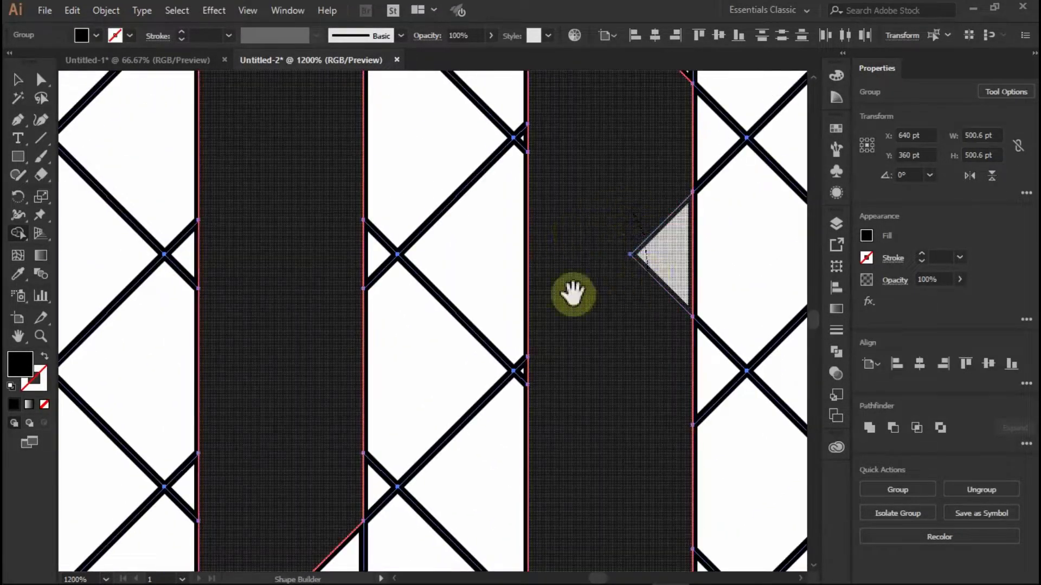
{"action": "mouse_move", "coordinate": [650, 86]}
{"action": "left_mouse_down"}
{"action": "mouse_move", "coordinate": [581, 430]}
{"action": "mouse_move", "coordinate": [582, 133]}
{"action": "left_mouse_up"}
{"action": "left_click_drag", "start_coordinate": [379, 260], "coordinate": [473, 456]}
{"action": "left_click_drag", "start_coordinate": [340, 423], "coordinate": [338, 190]}
{"action": "left_click_drag", "start_coordinate": [534, 135], "coordinate": [538, 334]}
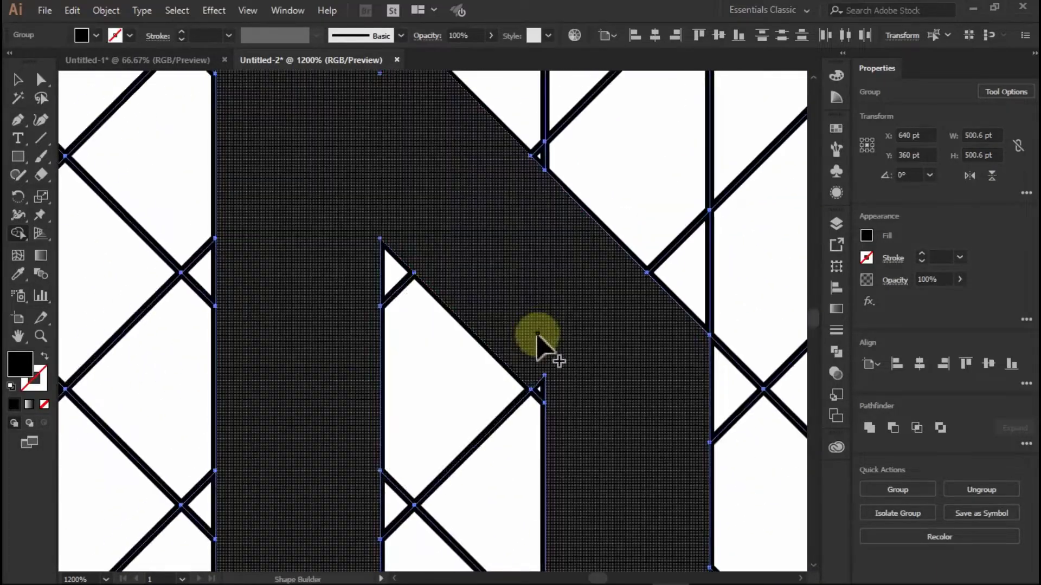
{"action": "left_click_drag", "start_coordinate": [384, 196], "coordinate": [466, 426]}
{"action": "left_click_drag", "start_coordinate": [472, 266], "coordinate": [412, 303]}
{"action": "left_click_drag", "start_coordinate": [300, 412], "coordinate": [411, 214]}
Merge the small leftover slivers along the edges of the P shape's vertical bar
{"action": "scroll", "coordinate": [494, 171], "scroll_direction": "down", "scroll_amount": 3}
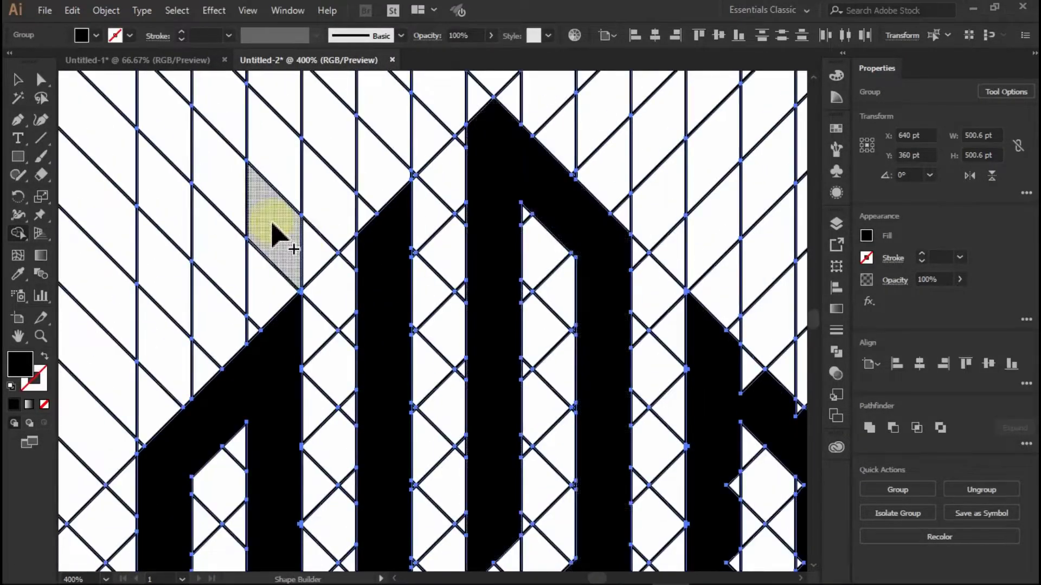
{"action": "mouse_move", "coordinate": [520, 531]}
{"action": "left_mouse_down"}
{"action": "mouse_move", "coordinate": [513, 242]}
{"action": "mouse_move", "coordinate": [410, 138]}
{"action": "left_mouse_up"}
{"action": "mouse_move", "coordinate": [548, 427]}
{"action": "left_mouse_down"}
{"action": "mouse_move", "coordinate": [390, 352]}
{"action": "mouse_move", "coordinate": [399, 267]}
{"action": "left_mouse_up"}
{"action": "scroll", "coordinate": [453, 217], "scroll_direction": "up", "scroll_amount": 1}
{"action": "left_click_drag", "start_coordinate": [461, 293], "coordinate": [476, 197]}
{"action": "scroll", "coordinate": [417, 437], "scroll_direction": "up", "scroll_amount": 5}
{"action": "left_click_drag", "start_coordinate": [422, 252], "coordinate": [407, 427]}
{"action": "left_click_drag", "start_coordinate": [406, 124], "coordinate": [405, 442]}
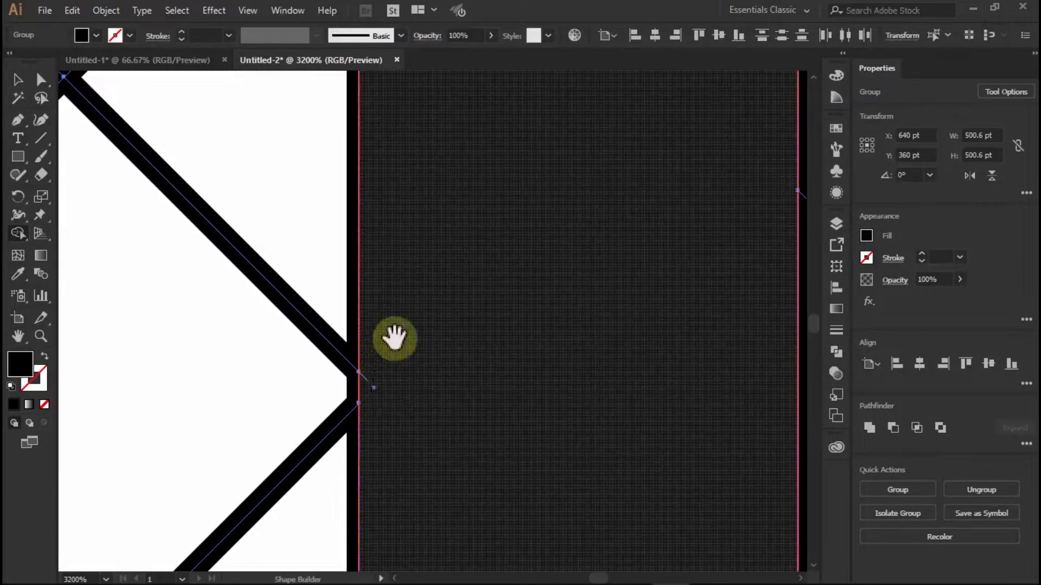
{"action": "left_click_drag", "start_coordinate": [394, 338], "coordinate": [347, 146]}
{"action": "scroll", "coordinate": [394, 265], "scroll_direction": "down", "scroll_amount": 2}
{"action": "left_click_drag", "start_coordinate": [368, 296], "coordinate": [335, 383]}
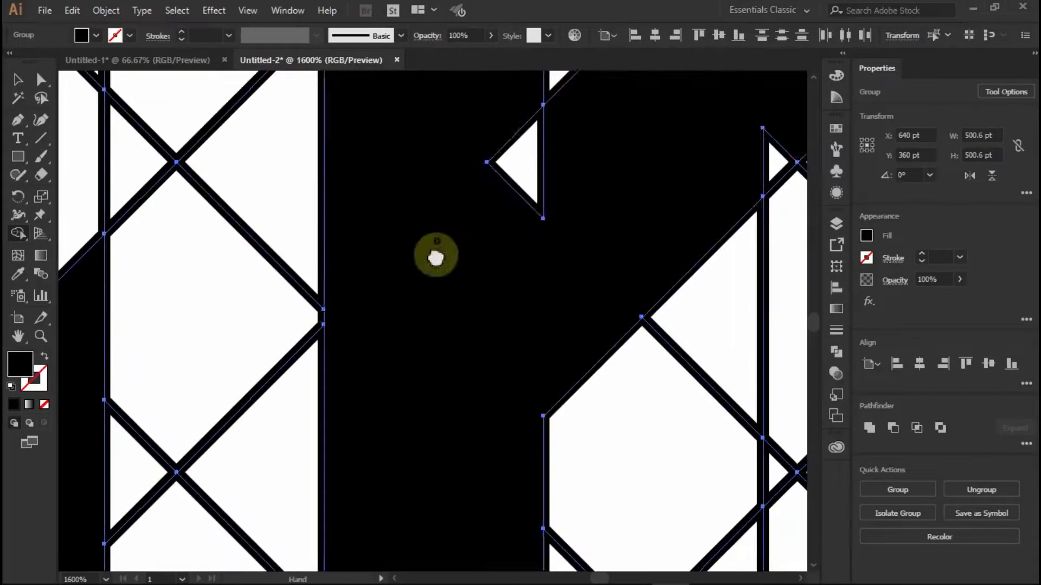
Fill the notches where the P shape's lower diagonal meets its vertical bar and around the loop's outer side
{"action": "left_click_drag", "start_coordinate": [434, 256], "coordinate": [334, 465]}
{"action": "left_click_drag", "start_coordinate": [349, 425], "coordinate": [661, 341]}
{"action": "left_click_drag", "start_coordinate": [594, 261], "coordinate": [539, 468]}
{"action": "left_click_drag", "start_coordinate": [172, 421], "coordinate": [355, 264]}
{"action": "mouse_move", "coordinate": [611, 260]}
{"action": "left_mouse_down"}
{"action": "mouse_move", "coordinate": [424, 403]}
{"action": "mouse_move", "coordinate": [619, 255]}
{"action": "left_mouse_up"}
{"action": "mouse_move", "coordinate": [475, 77]}
{"action": "left_mouse_down"}
{"action": "mouse_move", "coordinate": [530, 254]}
{"action": "mouse_move", "coordinate": [487, 276]}
{"action": "left_mouse_up"}
{"action": "left_click_drag", "start_coordinate": [332, 376], "coordinate": [332, 385]}
{"action": "left_click_drag", "start_coordinate": [184, 288], "coordinate": [228, 285]}
{"action": "mouse_move", "coordinate": [163, 342]}
{"action": "left_mouse_down"}
{"action": "mouse_move", "coordinate": [323, 388]}
{"action": "mouse_move", "coordinate": [336, 376]}
{"action": "left_mouse_up"}
{"action": "left_click_drag", "start_coordinate": [213, 464], "coordinate": [207, 464]}
{"action": "left_click_drag", "start_coordinate": [220, 154], "coordinate": [208, 154]}
Merge the remaining triangles along the P shape's top diagonal so its upper edge is straight
{"action": "left_click_drag", "start_coordinate": [318, 177], "coordinate": [344, 488]}
{"action": "left_click_drag", "start_coordinate": [343, 228], "coordinate": [325, 358]}
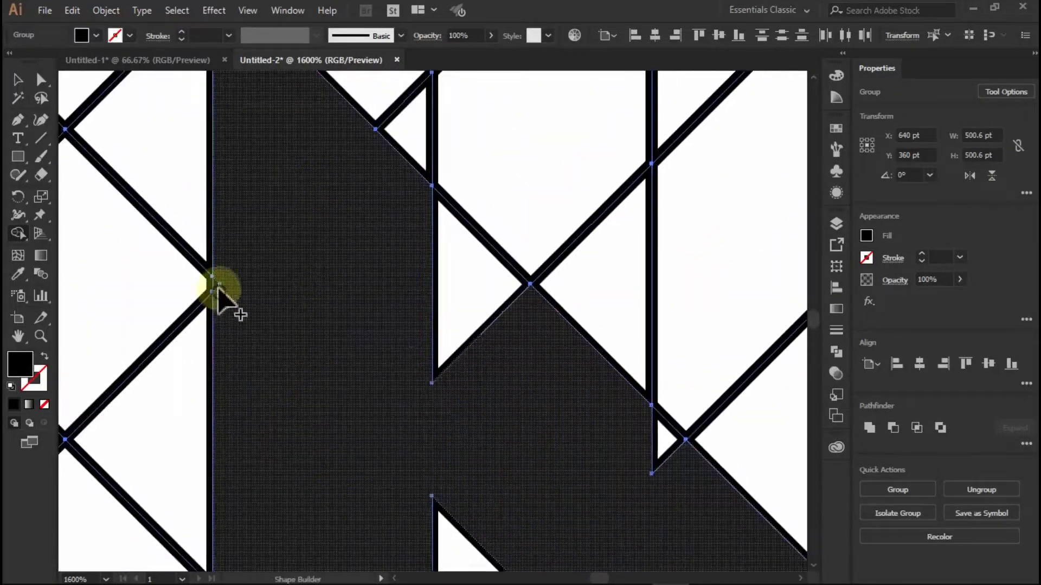
{"action": "left_click_drag", "start_coordinate": [220, 285], "coordinate": [663, 466]}
{"action": "left_click_drag", "start_coordinate": [369, 299], "coordinate": [488, 477]}
{"action": "left_click_drag", "start_coordinate": [347, 216], "coordinate": [334, 157]}
{"action": "left_click_drag", "start_coordinate": [520, 477], "coordinate": [332, 297]}
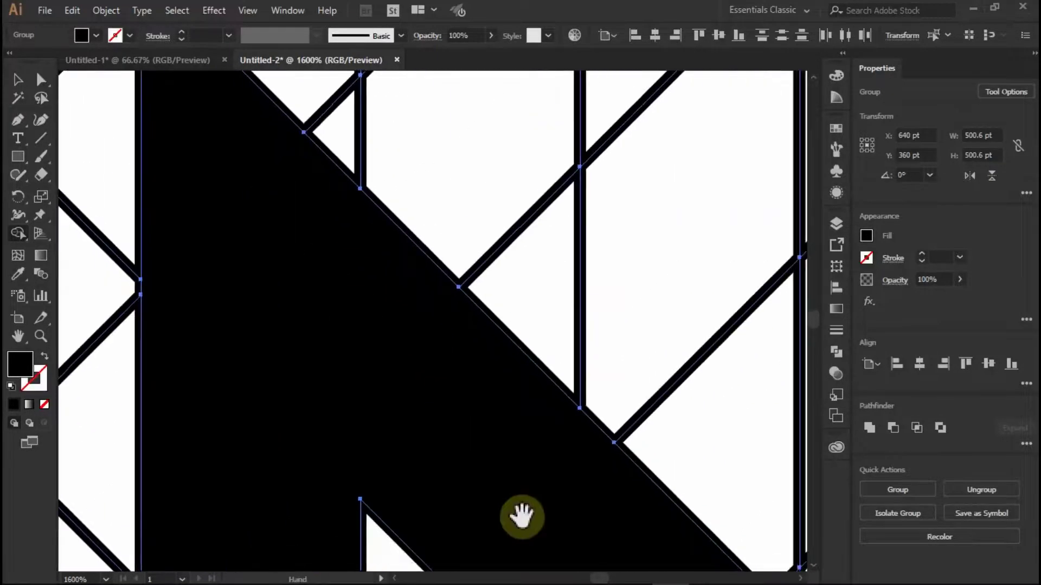
{"action": "left_click_drag", "start_coordinate": [520, 515], "coordinate": [278, 276]}
{"action": "mouse_move", "coordinate": [520, 515]}
{"action": "left_mouse_down"}
{"action": "mouse_move", "coordinate": [520, 332]}
{"action": "mouse_move", "coordinate": [771, 253]}
{"action": "left_mouse_up"}
{"action": "scroll", "coordinate": [539, 327], "scroll_direction": "down", "scroll_amount": 3}
{"action": "key", "text": "ctrl+1"}
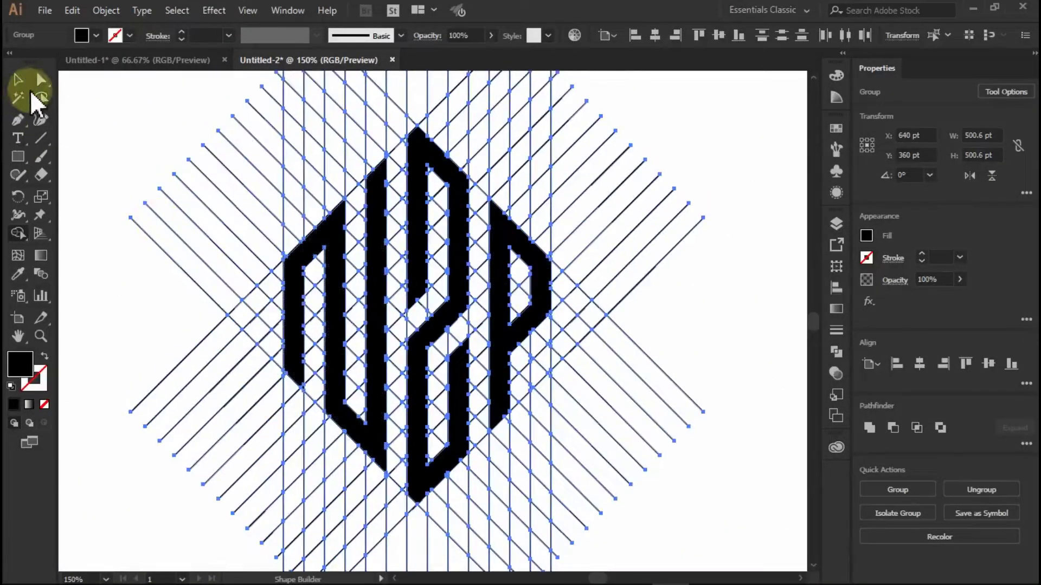
Switch to the Selection tool, ungroup the merged grid artwork and deselect everything
{"action": "left_click", "coordinate": [18, 80]}
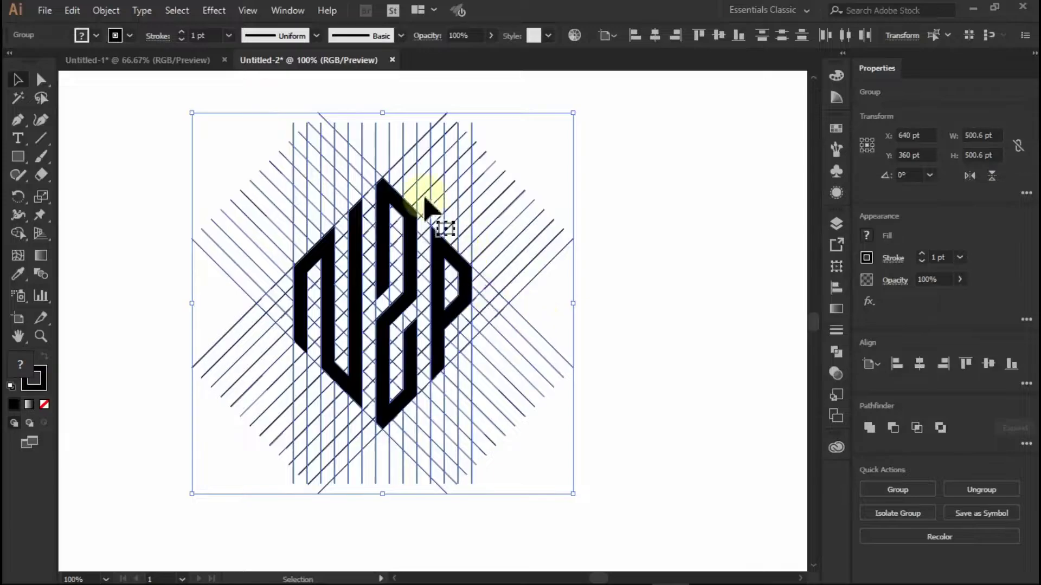
{"action": "right_click", "coordinate": [600, 157]}
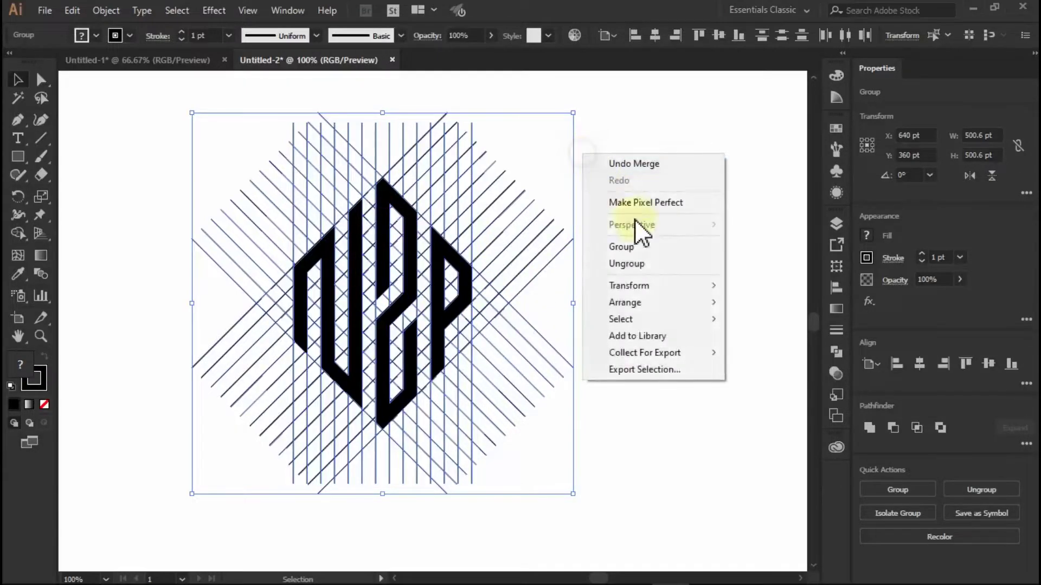
{"action": "left_click", "coordinate": [645, 265]}
{"action": "left_click", "coordinate": [645, 267]}
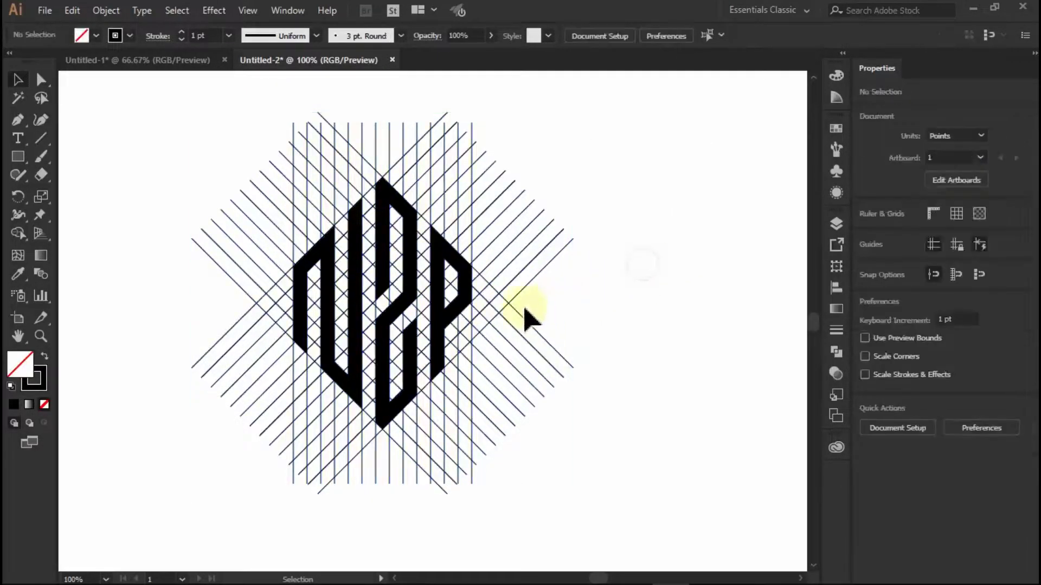
Select the three black letter shapes together and move them out of the line grid to the artboard's right edge
{"action": "left_click", "coordinate": [461, 312]}
{"action": "left_click", "coordinate": [402, 301], "text": "shift"}
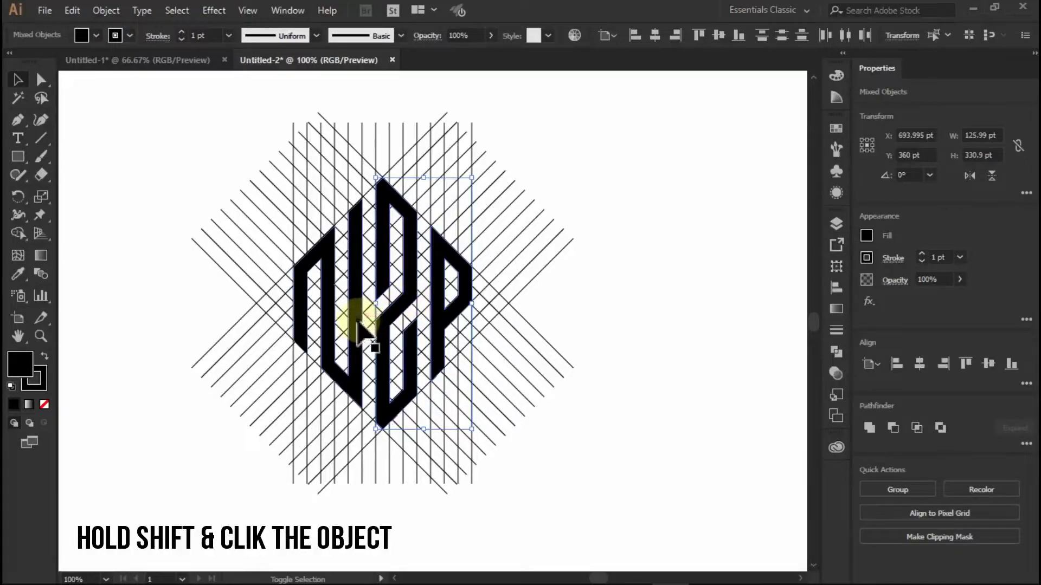
{"action": "scroll", "coordinate": [357, 330], "scroll_direction": "down", "scroll_amount": 1}
{"action": "scroll", "coordinate": [356, 330], "scroll_direction": "down", "scroll_amount": 1}
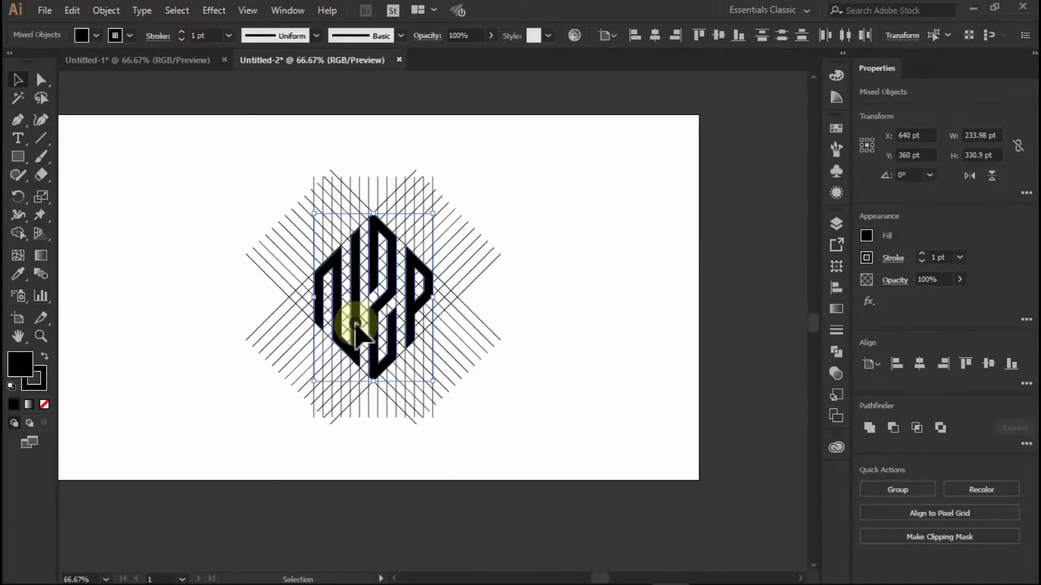
{"action": "left_click_drag", "start_coordinate": [353, 324], "coordinate": [622, 301]}
Select all the leftover grid lines and clear them from the artboard
{"action": "left_click_drag", "start_coordinate": [328, 374], "coordinate": [260, 422]}
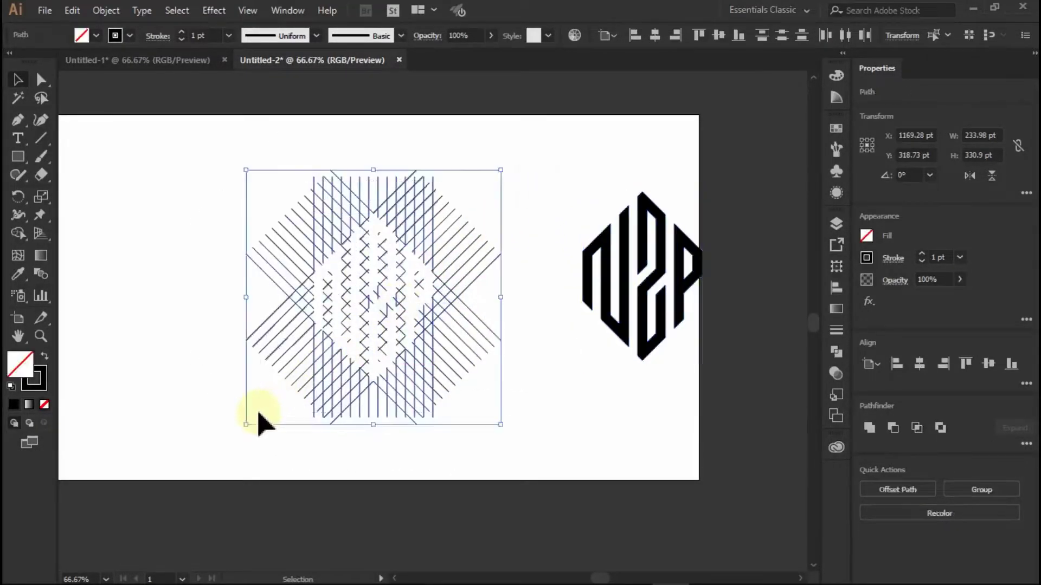
{"action": "left_click", "coordinate": [72, 10]}
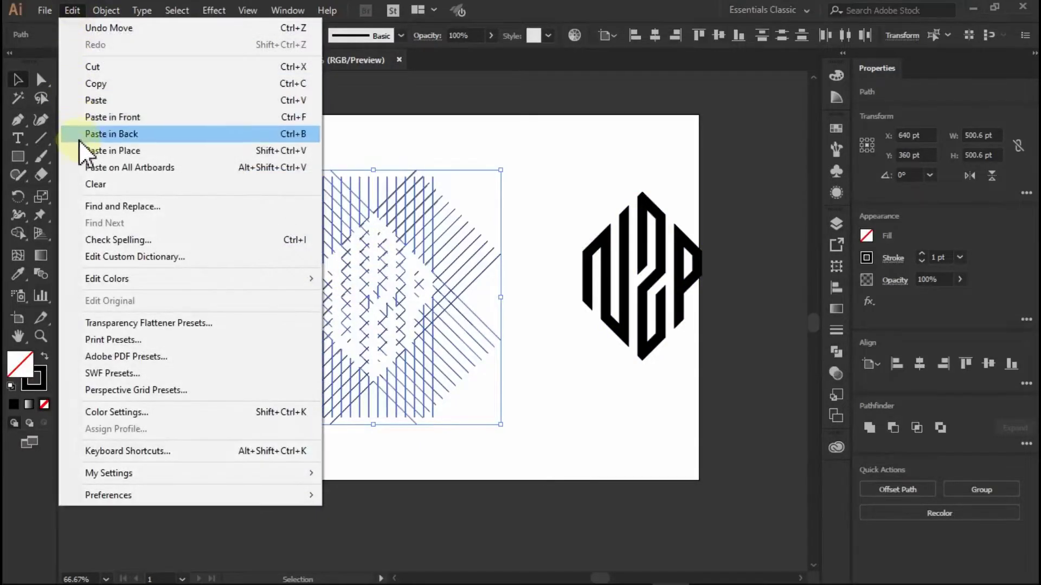
{"action": "left_click", "coordinate": [81, 182]}
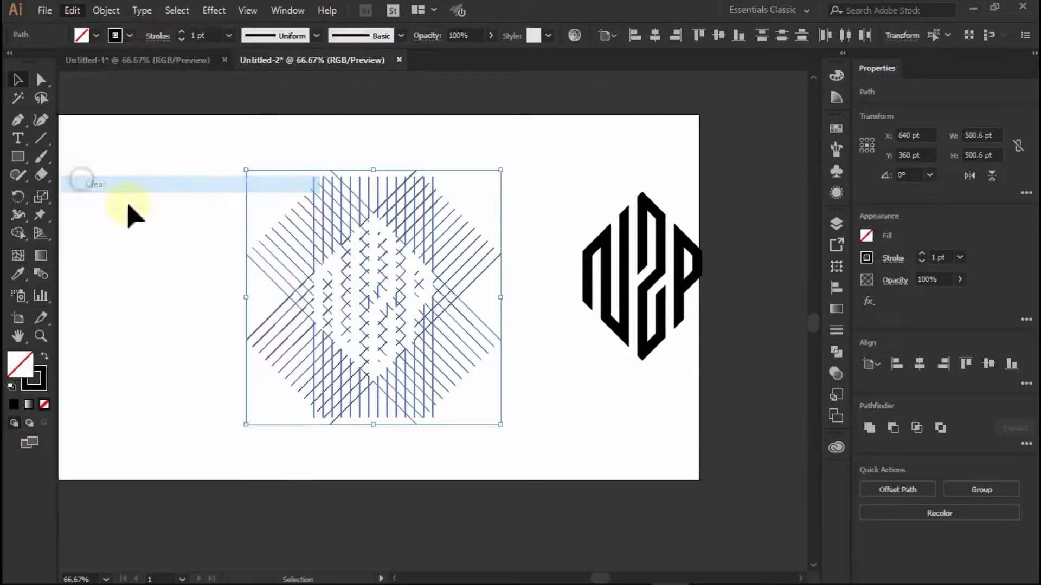
Group the three letter shapes and centre the group horizontally and vertically on the artboard
{"action": "left_click_drag", "start_coordinate": [538, 181], "coordinate": [714, 331]}
{"action": "right_click", "coordinate": [549, 173]}
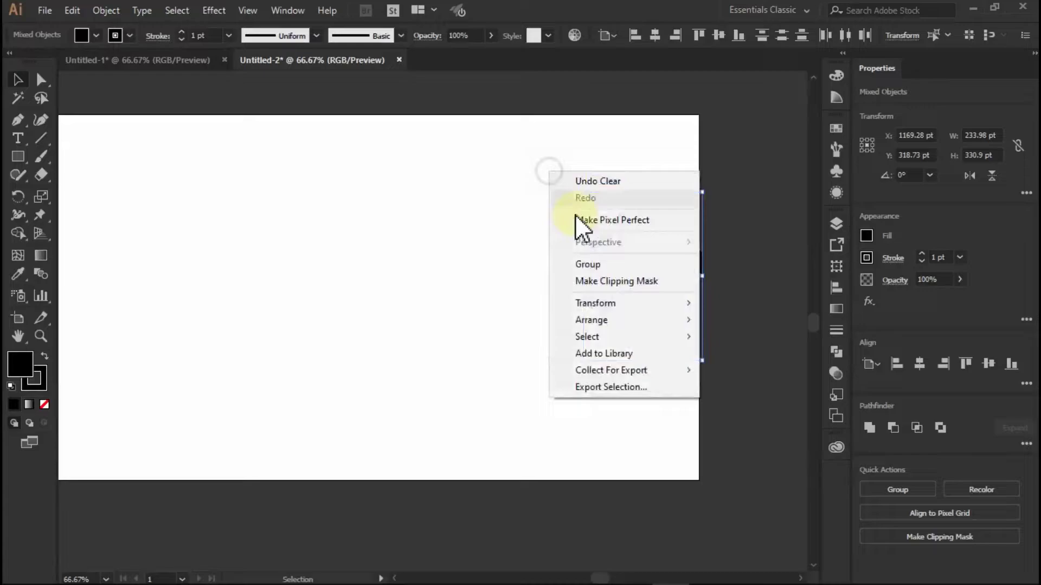
{"action": "left_click", "coordinate": [591, 265]}
{"action": "left_click", "coordinate": [654, 35]}
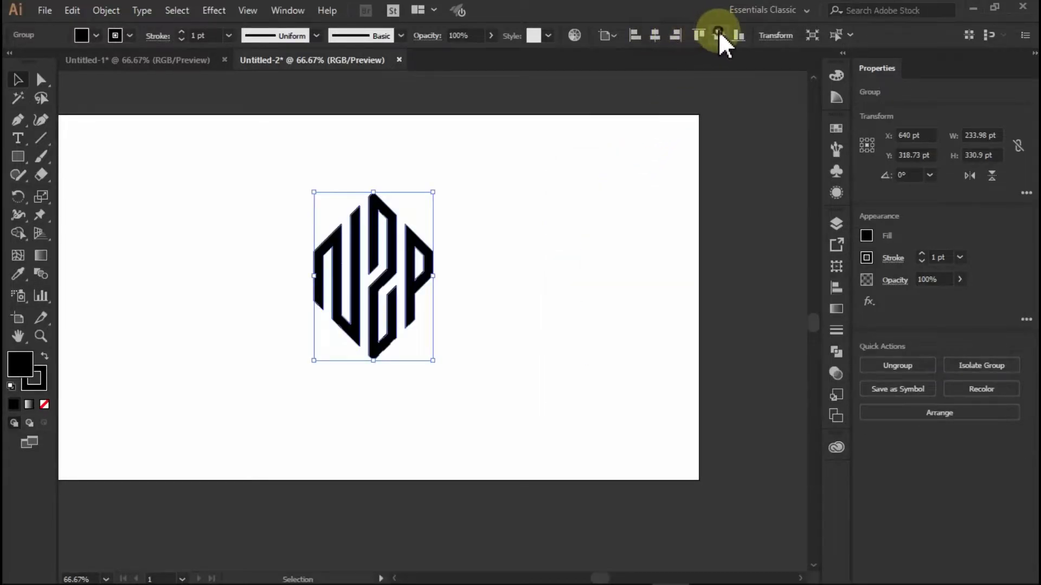
{"action": "left_click", "coordinate": [718, 34]}
Set the logo group's stroke weight to 6 pt with rounded corners and deselect it
{"action": "scroll", "coordinate": [583, 271], "scroll_direction": "down", "scroll_amount": 2}
{"action": "scroll", "coordinate": [486, 267], "scroll_direction": "up", "scroll_amount": 2}
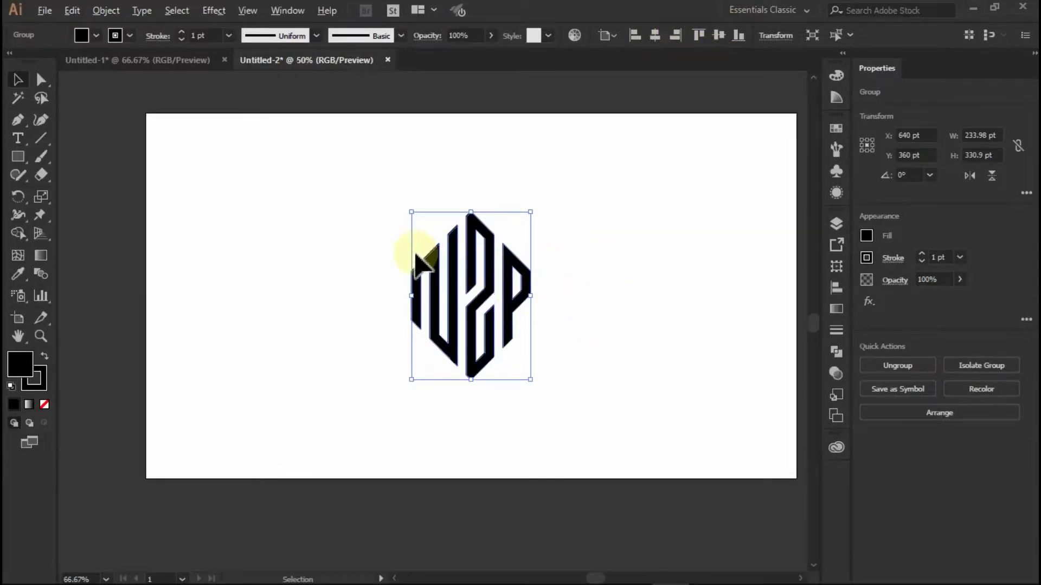
{"action": "scroll", "coordinate": [946, 257], "scroll_direction": "up", "scroll_amount": 6}
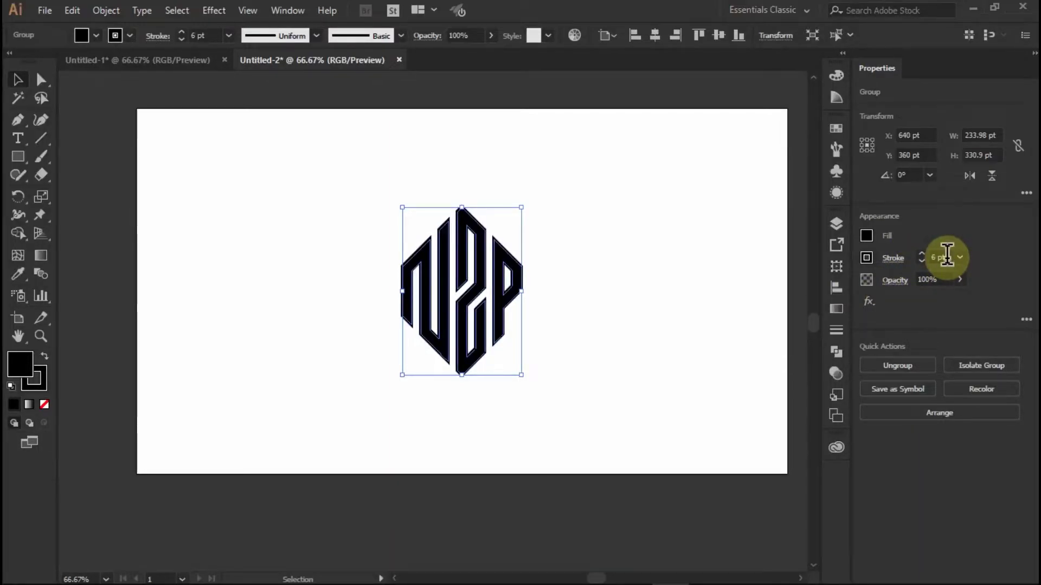
{"action": "left_click", "coordinate": [891, 258]}
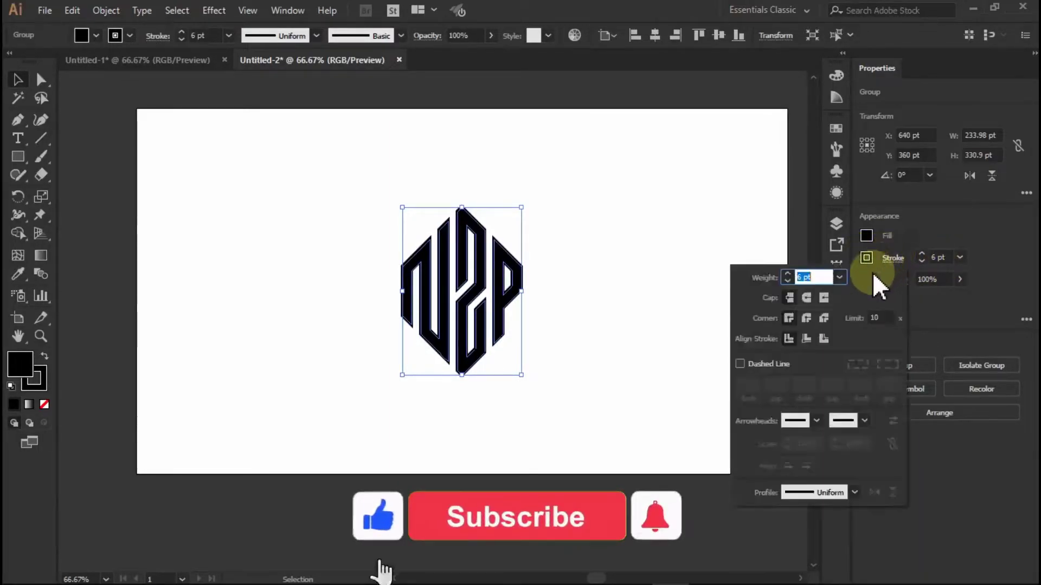
{"action": "left_click", "coordinate": [575, 274]}
{"action": "left_click", "coordinate": [572, 282]}
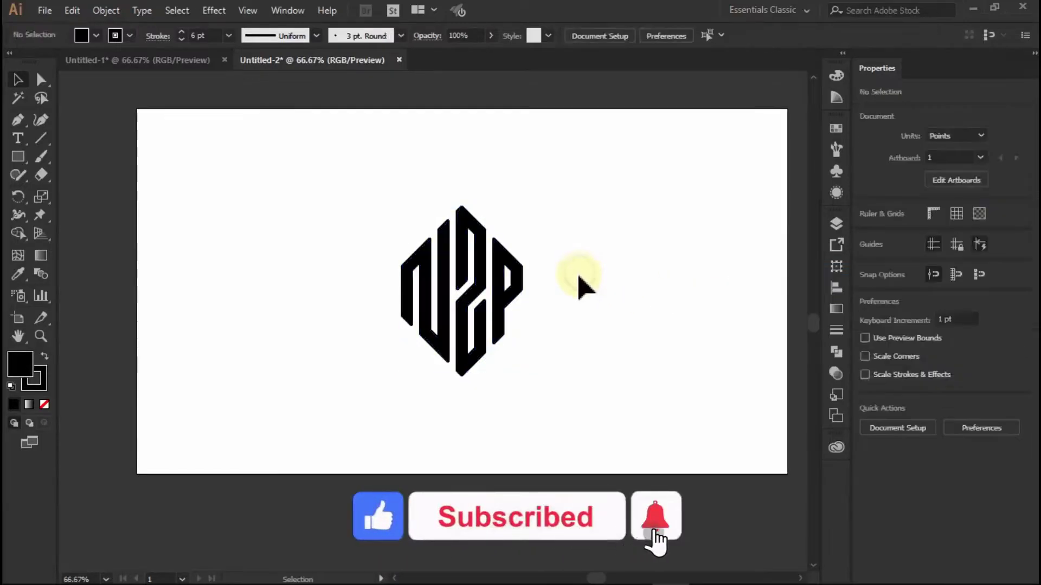
Select the logo group at the artboard's centre and reduce its stroke weight to 5 pt
{"action": "scroll", "coordinate": [565, 296], "scroll_direction": "down", "scroll_amount": 1}
{"action": "scroll", "coordinate": [565, 295], "scroll_direction": "up", "scroll_amount": 1}
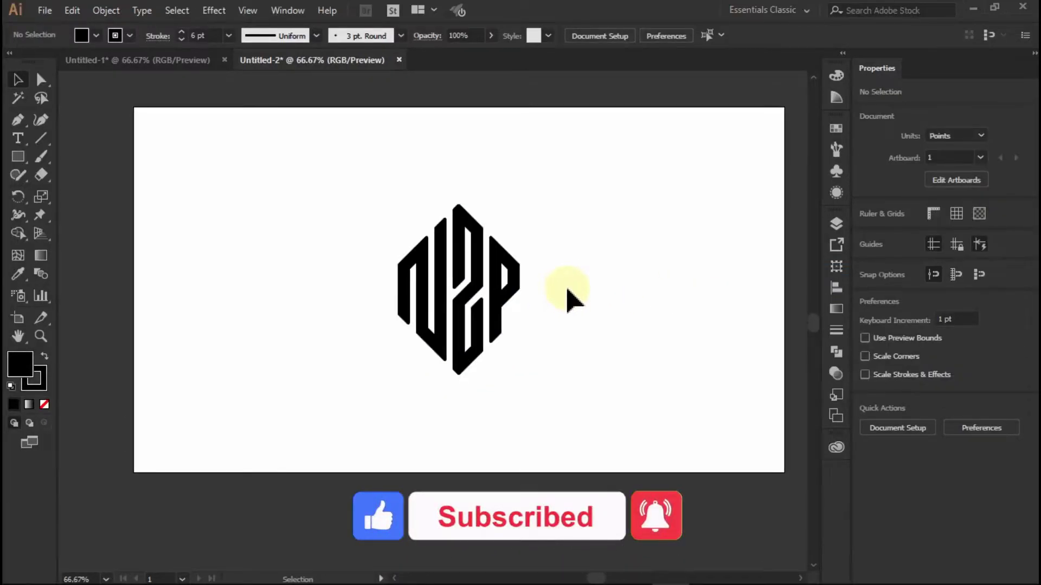
{"action": "left_click", "coordinate": [464, 231]}
{"action": "left_click", "coordinate": [922, 261]}
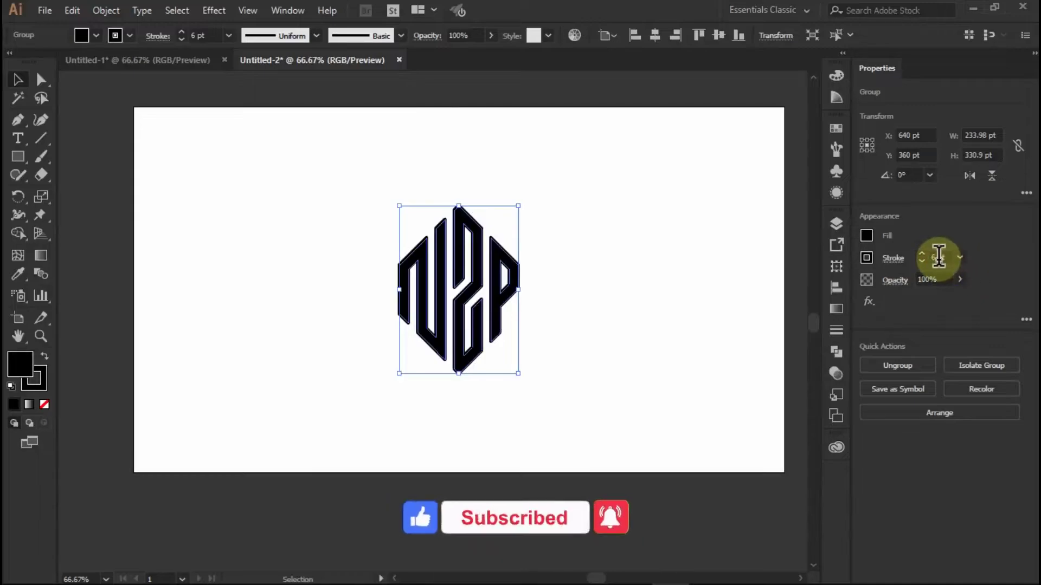
Expand the logo group's fill and stroke into outlines and unite the overlapping shapes
{"action": "left_click", "coordinate": [107, 11]}
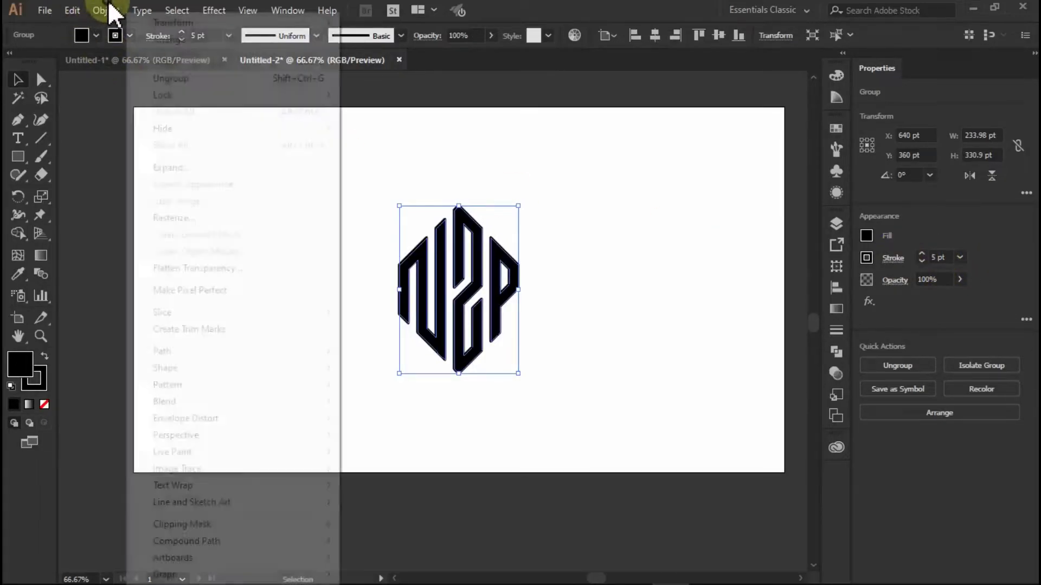
{"action": "left_click", "coordinate": [172, 167]}
{"action": "left_click", "coordinate": [673, 295]}
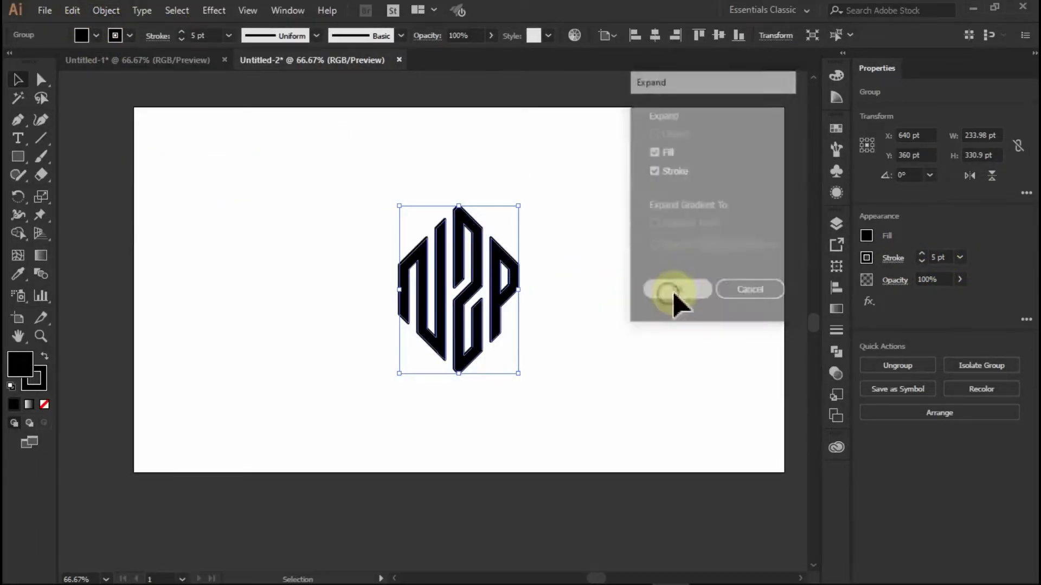
{"action": "left_click", "coordinate": [873, 429]}
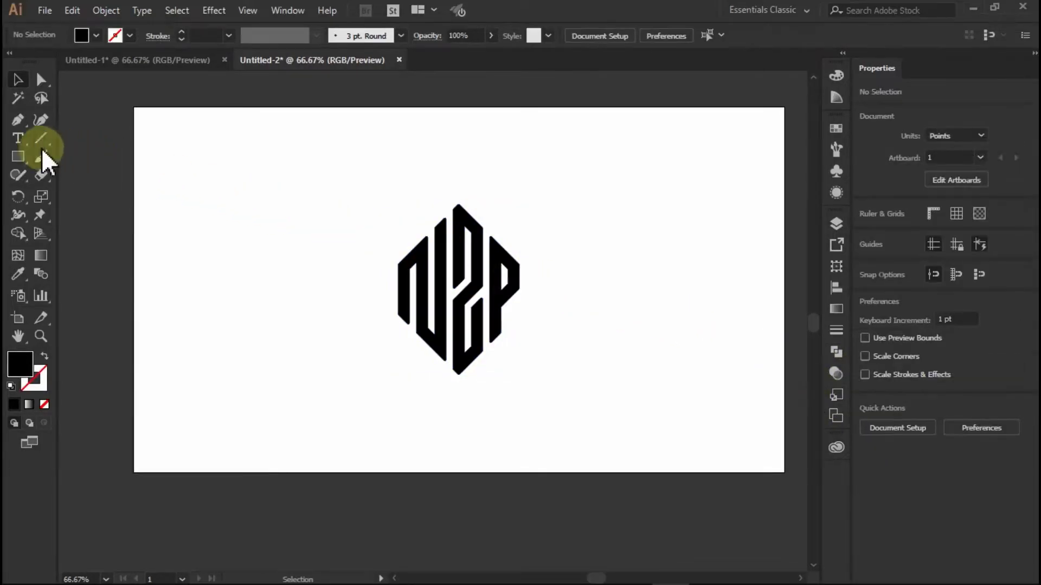
Create a black rectangle 1280 pt wide and 720 pt high, starting from the artboard's upper-left corner
{"action": "left_click", "coordinate": [21, 157]}
{"action": "left_click", "coordinate": [135, 109]}
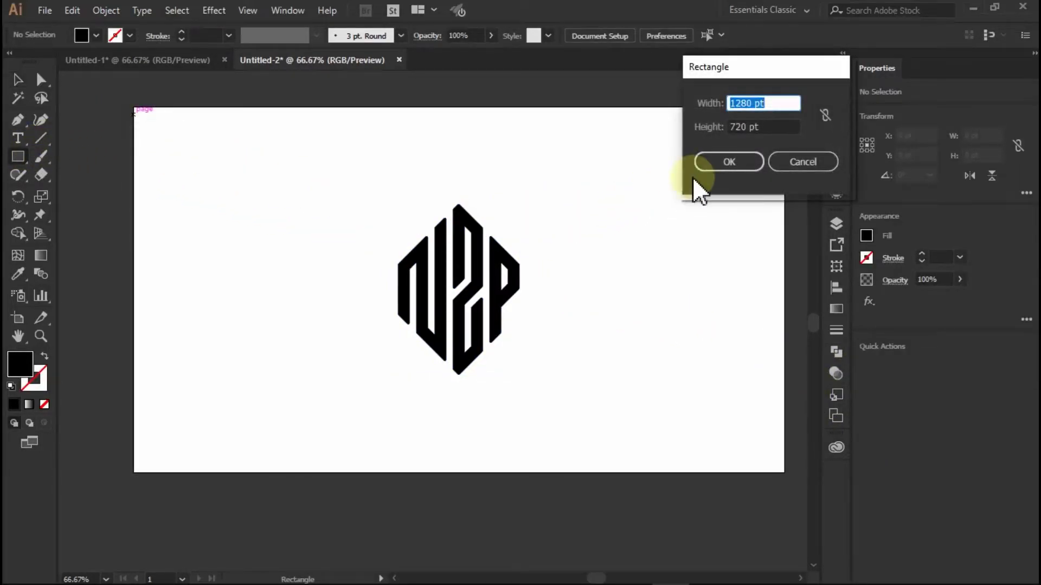
{"action": "left_click", "coordinate": [719, 162]}
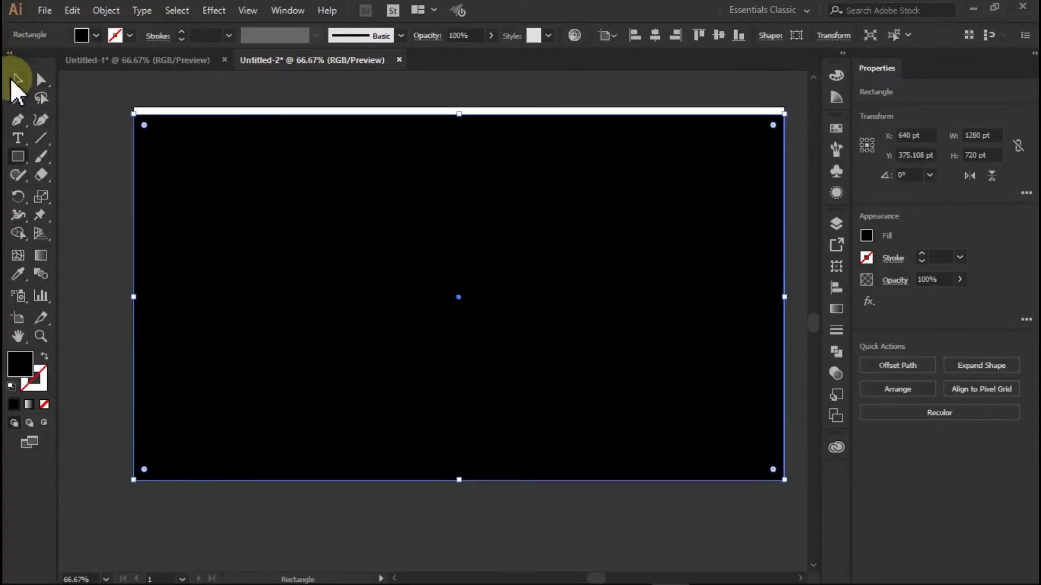
Centre the black rectangle on the artboard and send it behind the logo as a background
{"action": "left_click", "coordinate": [18, 80]}
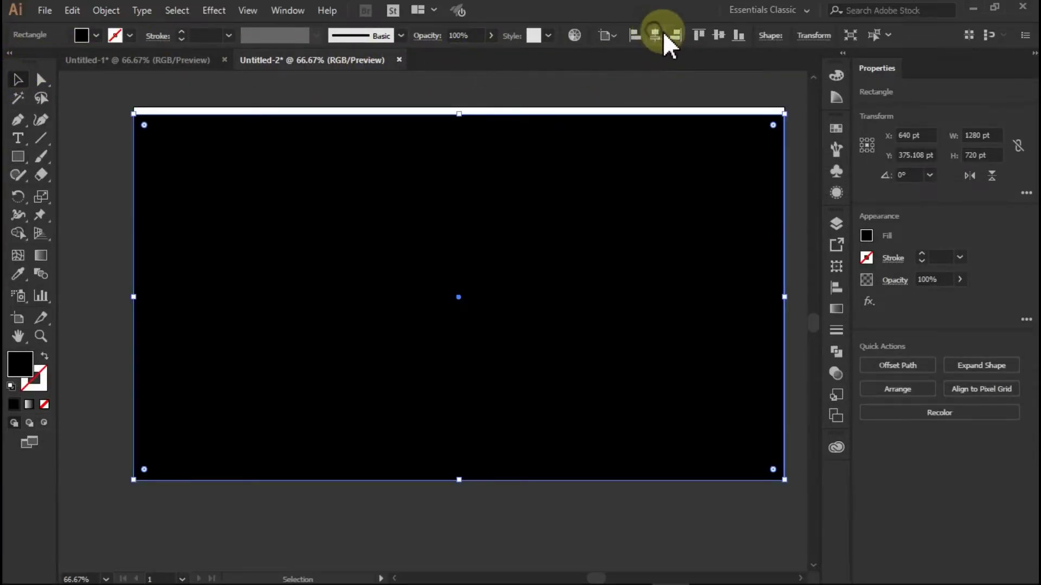
{"action": "left_click", "coordinate": [718, 38]}
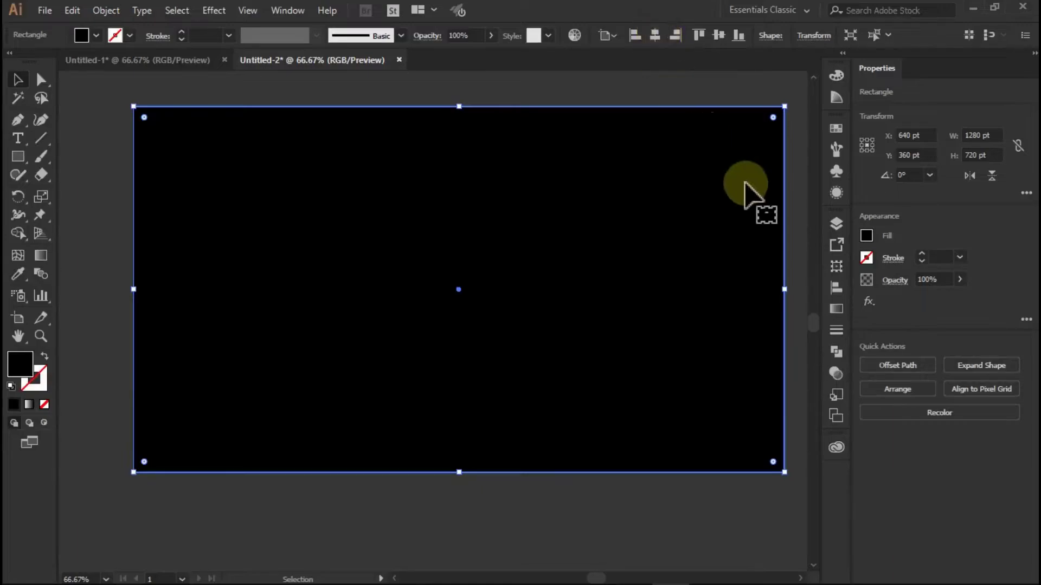
{"action": "left_click", "coordinate": [900, 389]}
{"action": "left_click", "coordinate": [924, 458]}
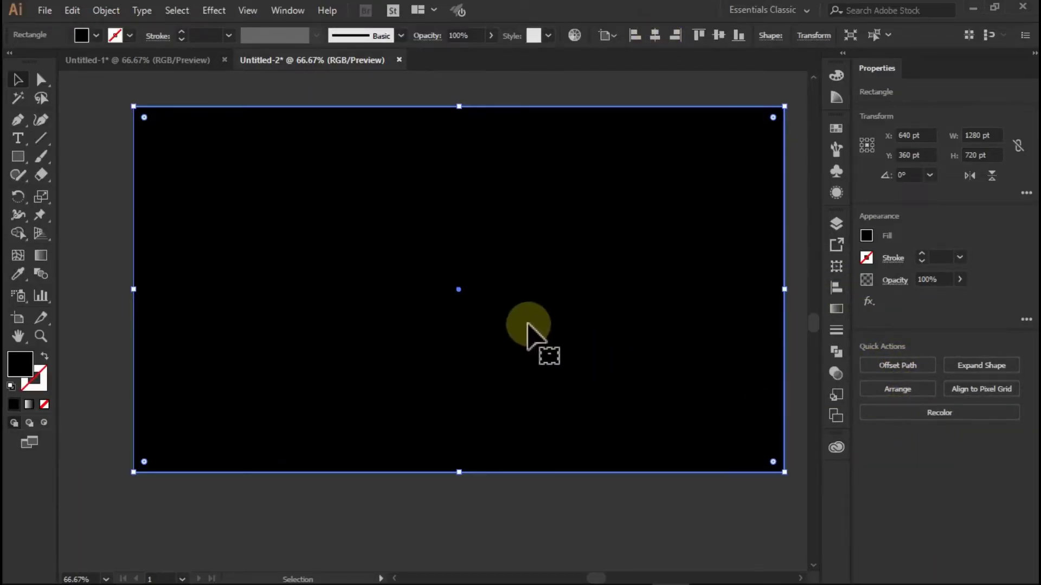
Select the logo group on the black background, fill it with the bright cyan swatch, and deselect it
{"action": "left_click", "coordinate": [493, 309]}
{"action": "left_click", "coordinate": [868, 237]}
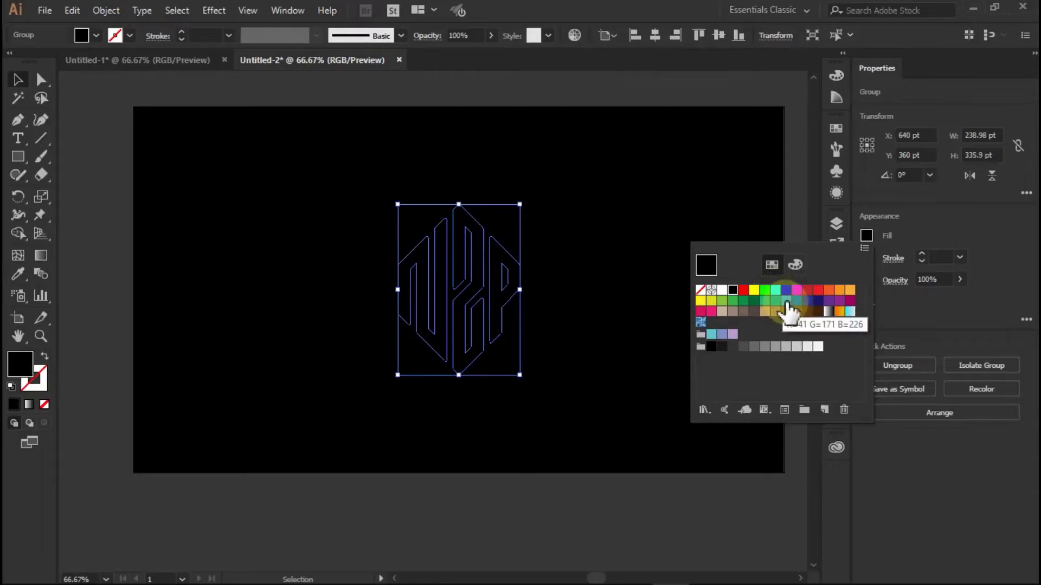
{"action": "left_click", "coordinate": [775, 291]}
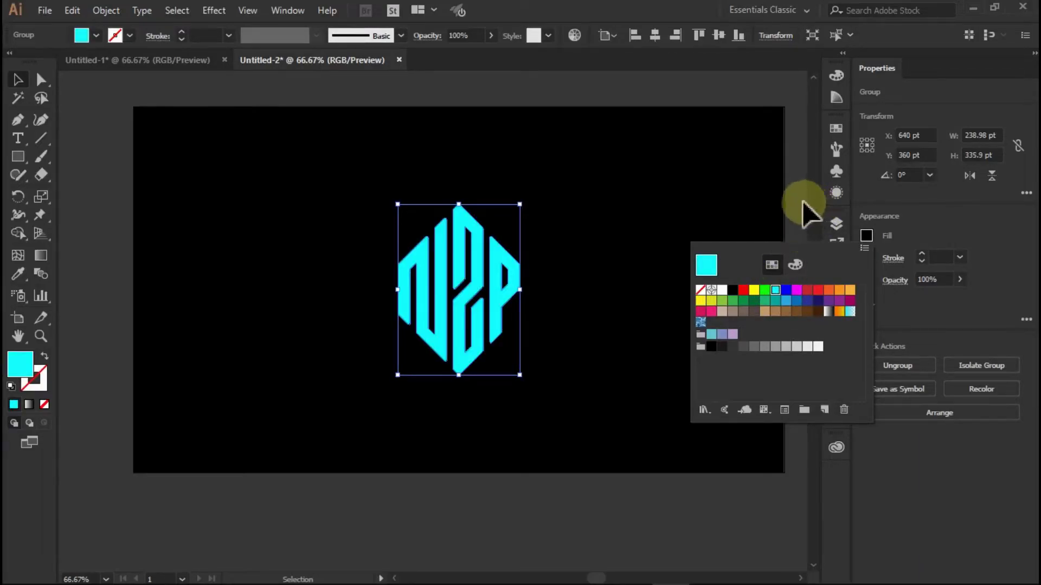
{"action": "left_click", "coordinate": [804, 212]}
{"action": "left_click", "coordinate": [797, 210]}
{"action": "scroll", "coordinate": [799, 209], "scroll_direction": "down", "scroll_amount": 1}
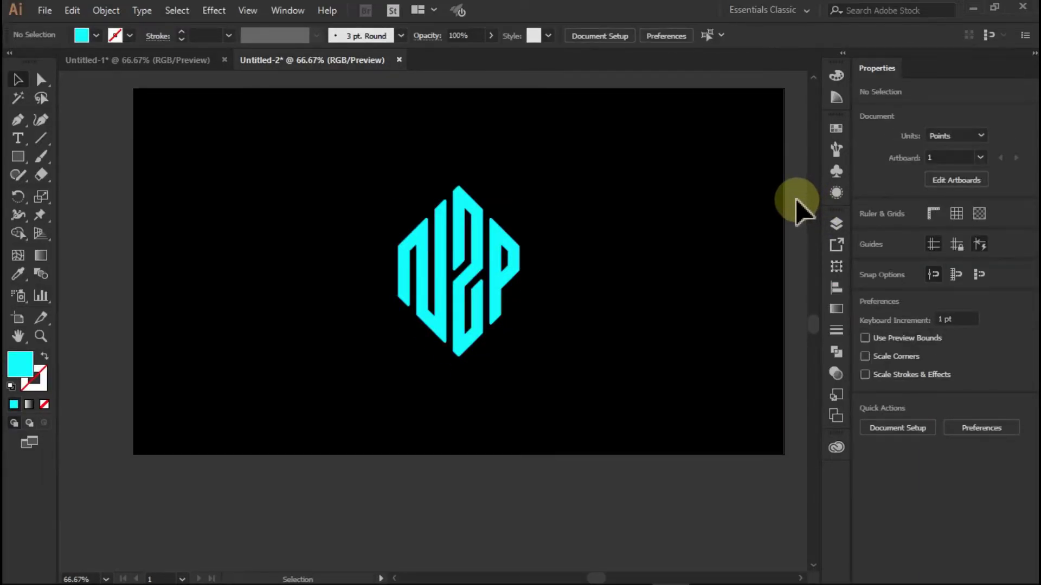
{"action": "left_click", "coordinate": [106, 579]}
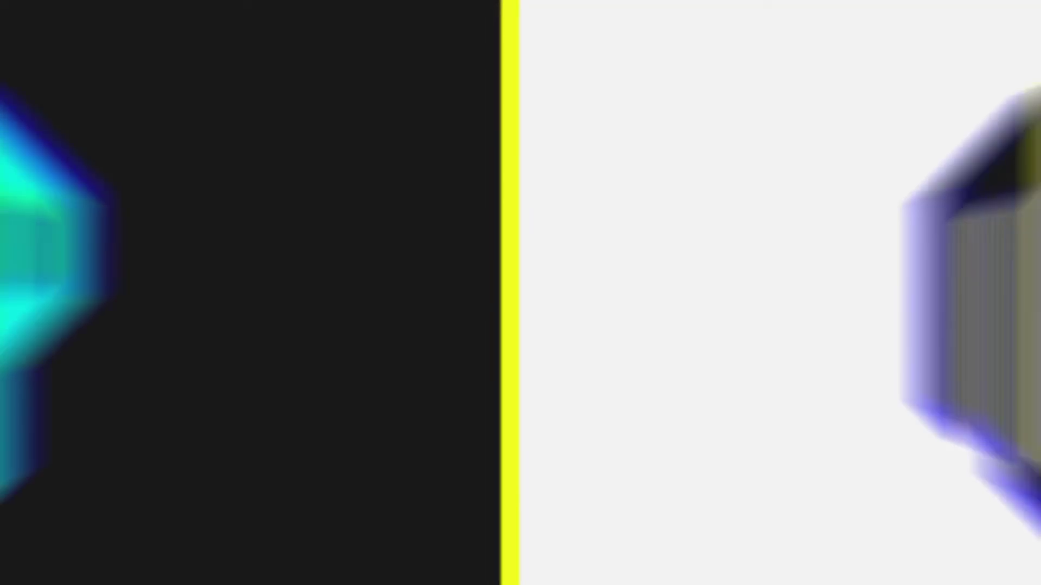